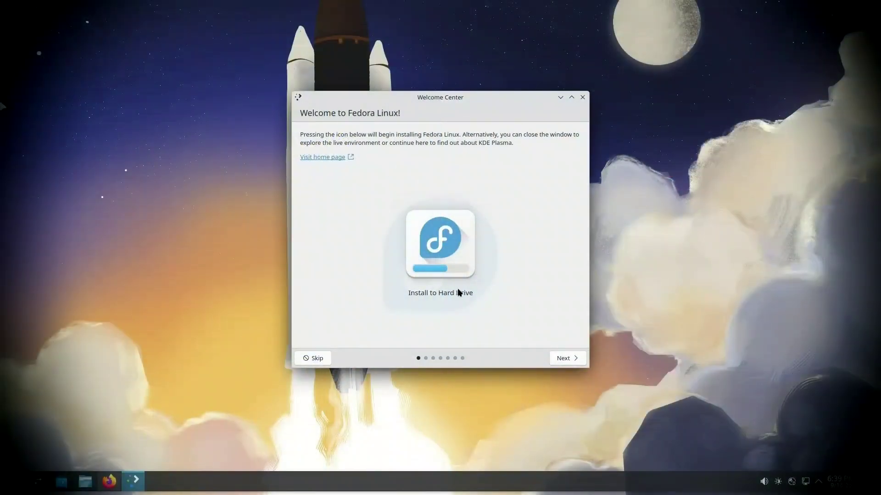
# Advance the Welcome Center tour to Powerful When Needed, checking the volume, device and network popups.
pyautogui.click(566, 358)
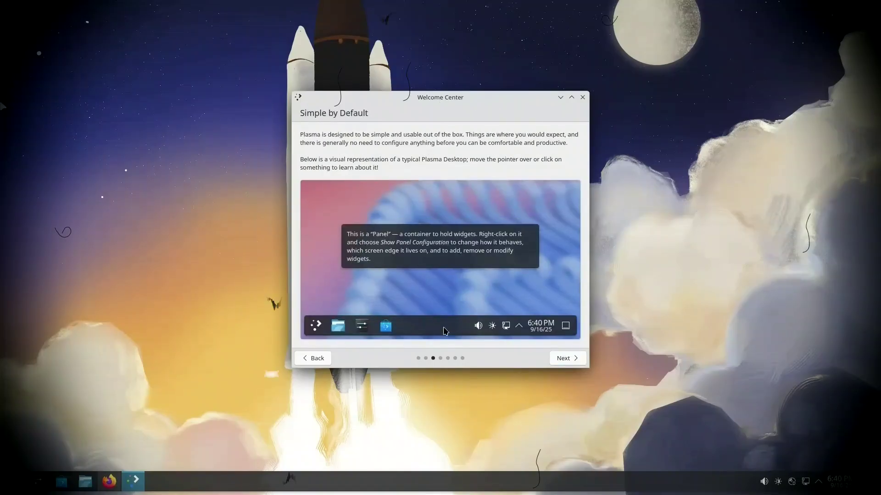
pyautogui.click(479, 327)
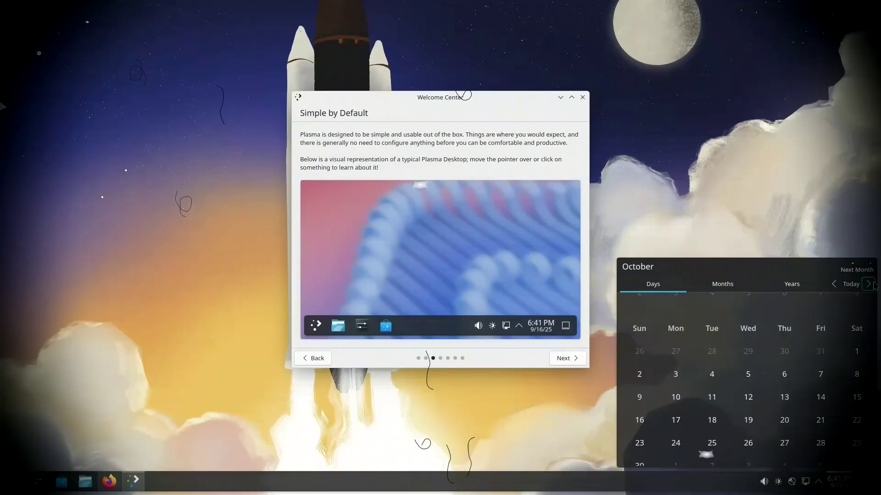
pyautogui.click(567, 358)
# Read the Overview card and try the Meta+W Overview and desktop grid.
pyautogui.click(331, 213)
pyautogui.press('super+w')
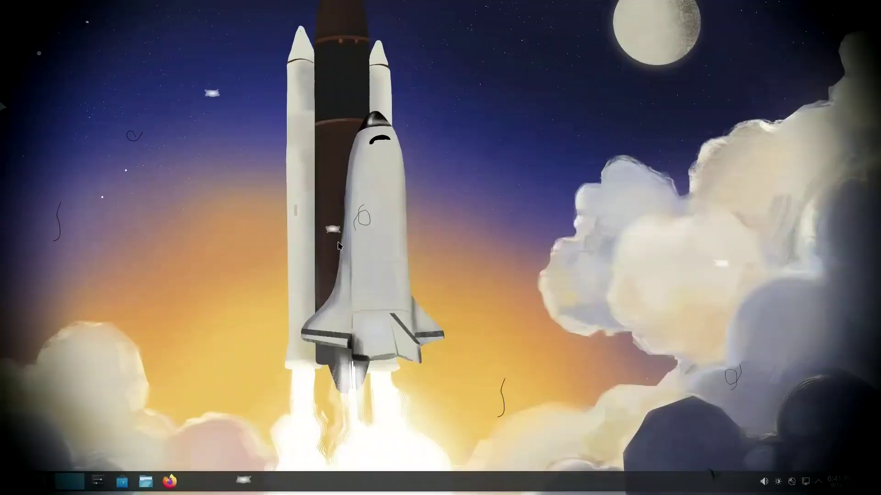
pyautogui.press('super+w')
pyautogui.click(296, 161)
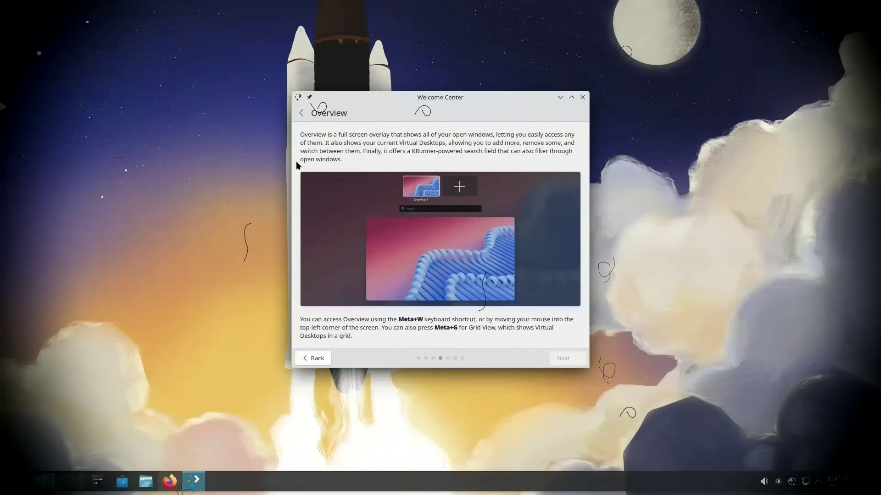
pyautogui.hotkey('alt', 'Left')
# View the KRunner, KDE Connect and Activities cards, then show the Activities switcher with Meta+Q.
pyautogui.click(448, 216)
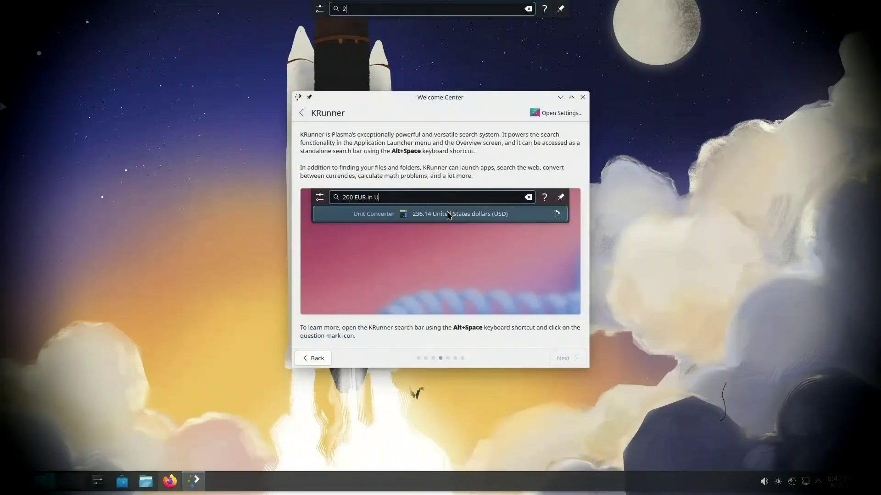
pyautogui.hotkey('alt', 'Left')
pyautogui.click(527, 215)
pyautogui.click(301, 113)
pyautogui.click(340, 269)
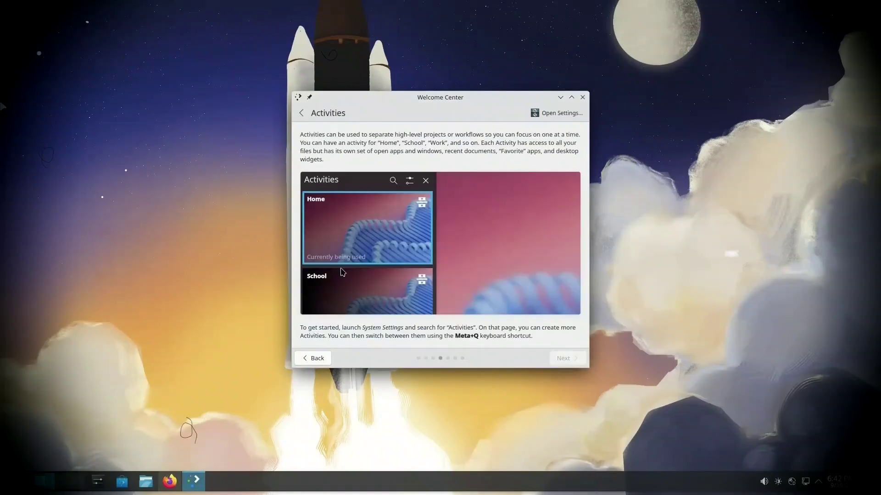
pyautogui.press('super+q')
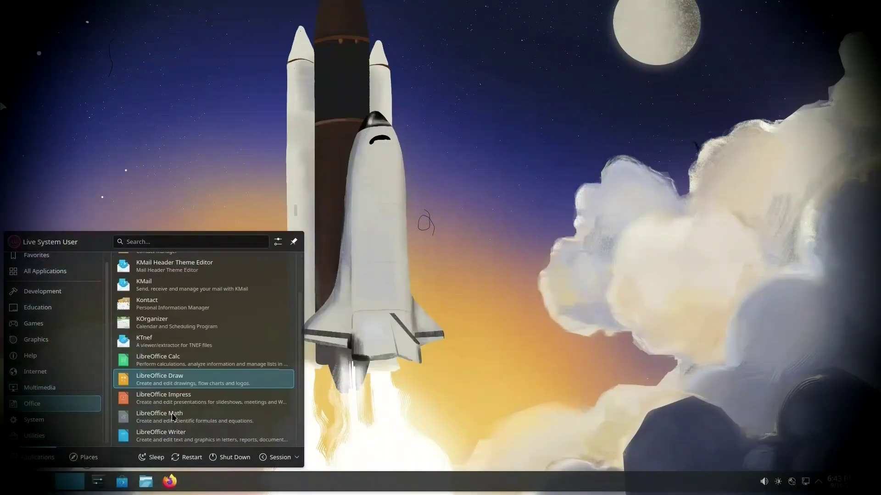
# Browse launcher Places and panel options, then run uname -a in Konsole to show the kernel.
pyautogui.click(87, 457)
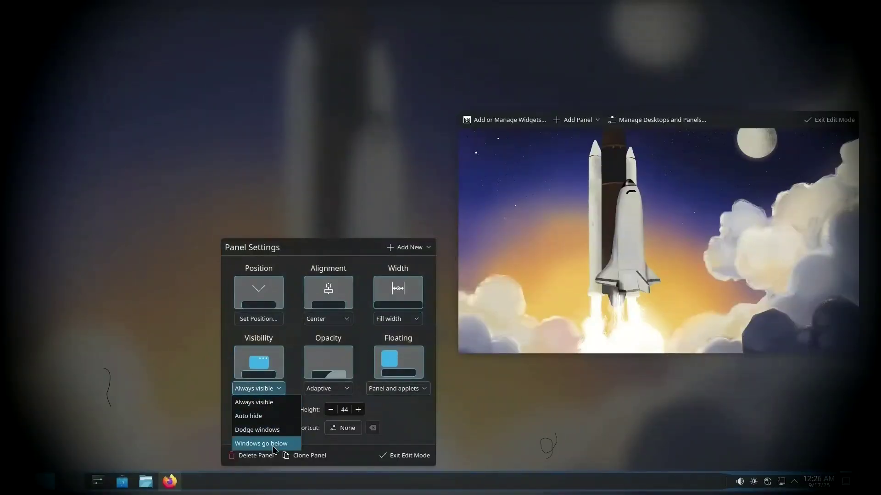
pyautogui.press('Escape')
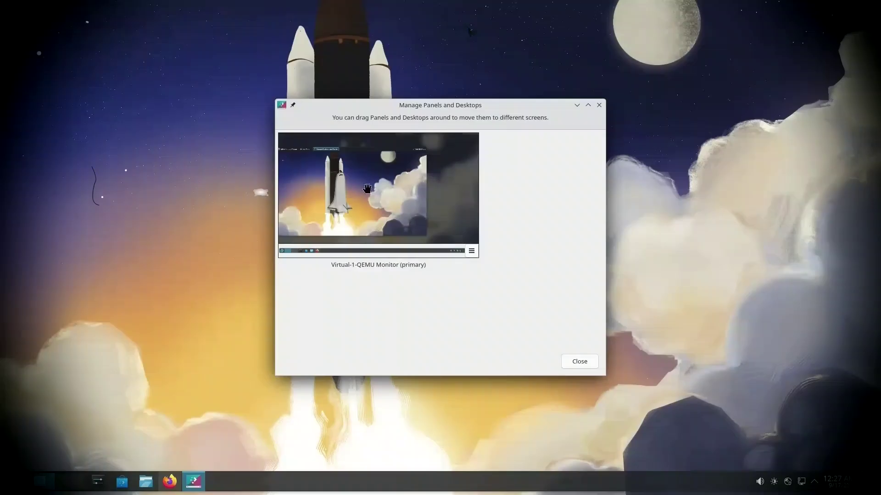
pyautogui.click(426, 242)
pyautogui.write('uname -a')
pyautogui.press('Return')
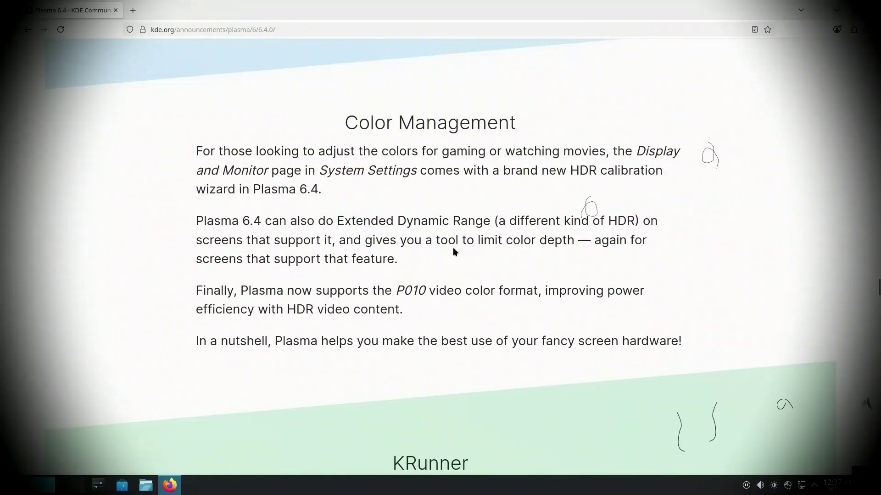
# Switch from Firefox to the Fedora Linux Welcome Center window.
pyautogui.click(711, 469)
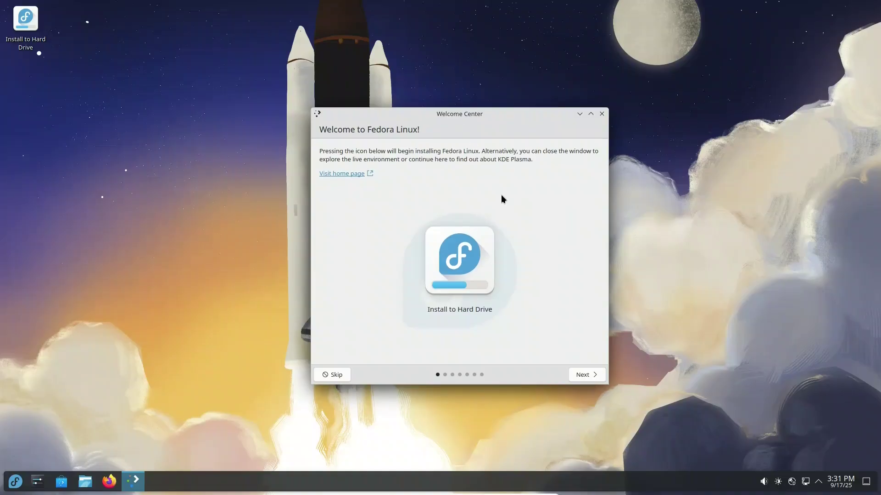
# Step through the Welcome pages, from Simple by Default to Enjoy It!, and Finish.
pyautogui.click(584, 374)
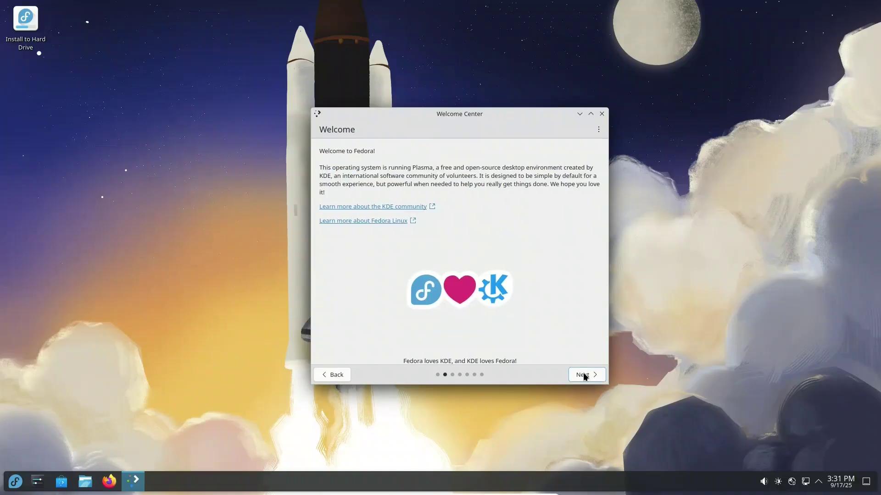
pyautogui.click(587, 375)
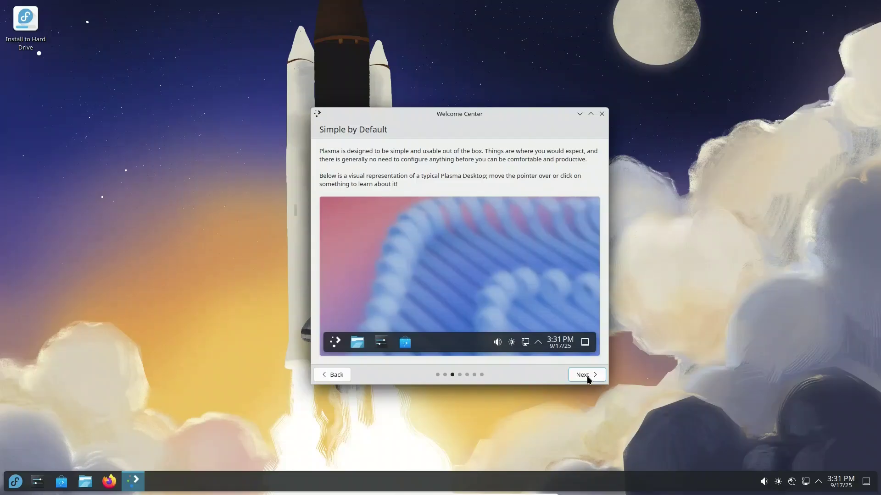
pyautogui.click(587, 376)
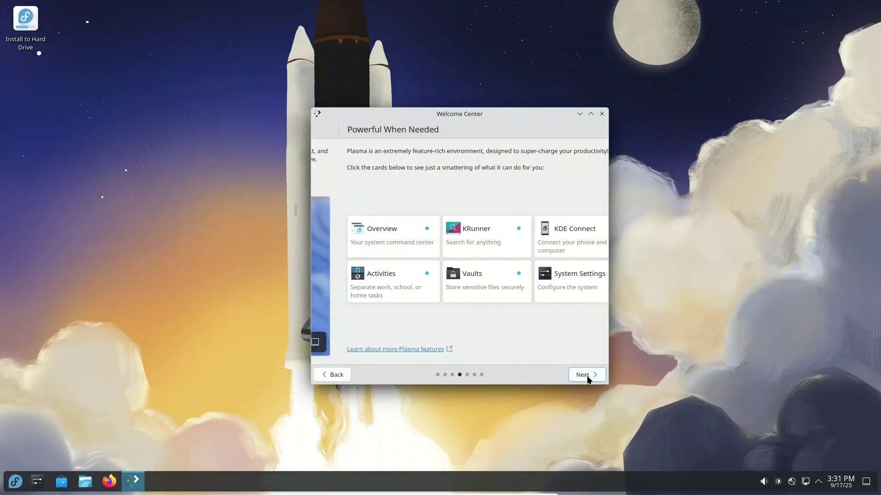
pyautogui.click(587, 377)
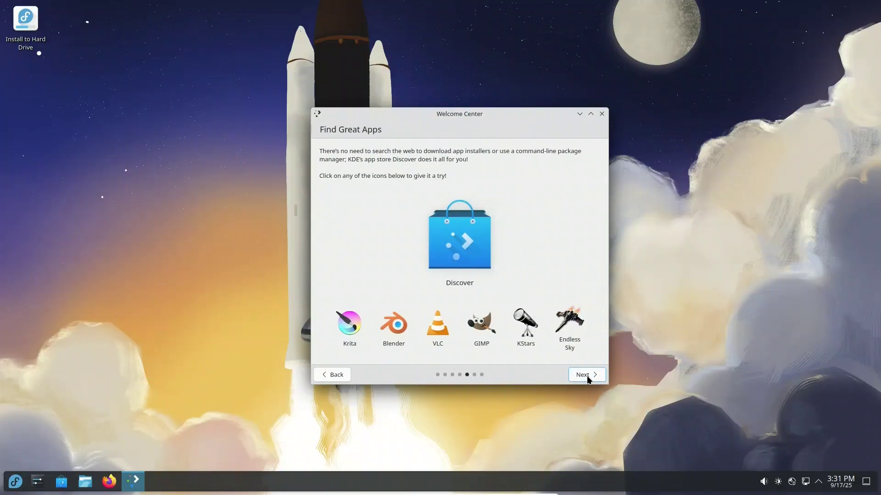
pyautogui.click(588, 375)
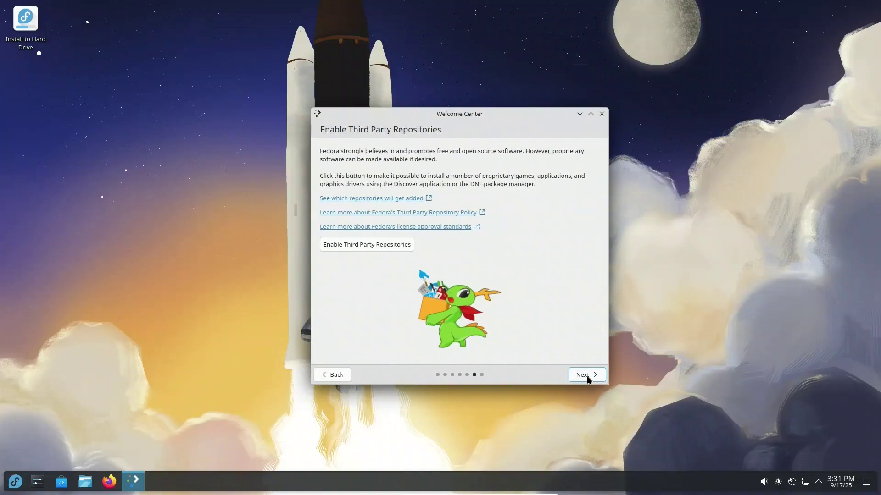
pyautogui.click(587, 377)
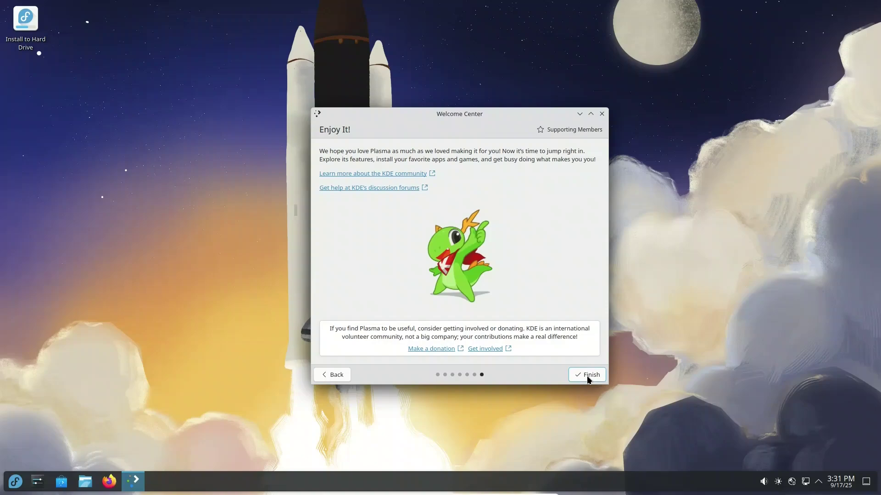
pyautogui.click(587, 379)
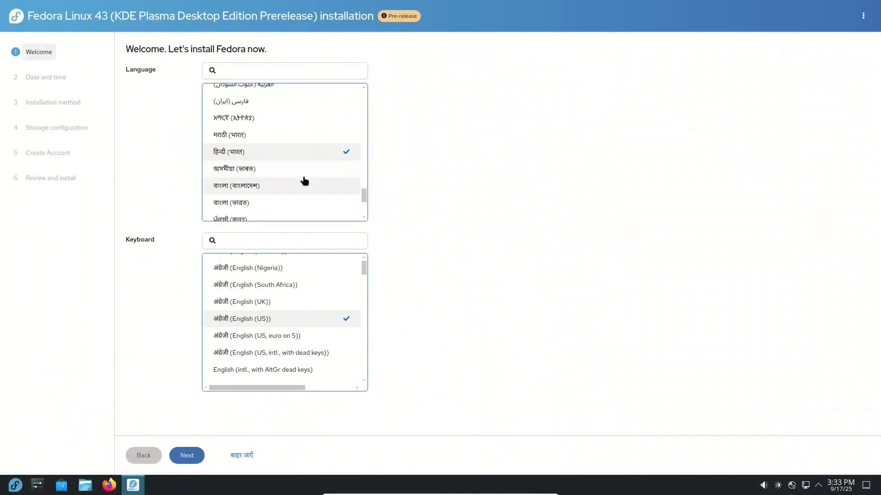
# Select English (United States) at the top of the installer's Language list.
pyautogui.scroll(5, 304, 180)
pyautogui.scroll(3, 304, 180)
pyautogui.scroll(3, 304, 180)
pyautogui.scroll(4, 304, 180)
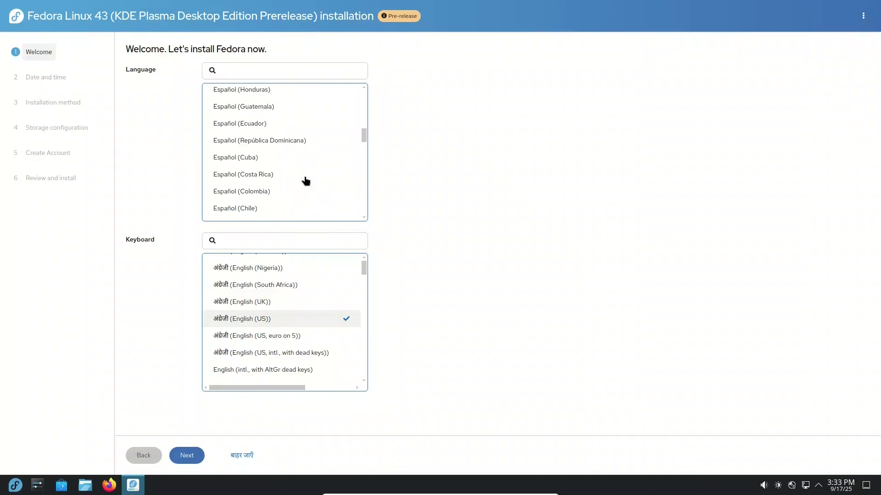
pyautogui.scroll(3, 305, 181)
pyautogui.scroll(3, 305, 181)
pyautogui.scroll(3, 304, 181)
pyautogui.scroll(3, 304, 181)
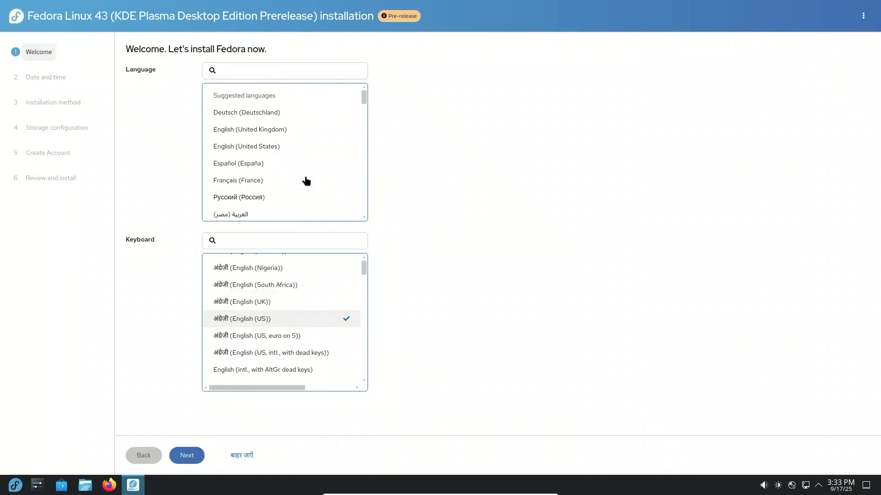
pyautogui.click(252, 147)
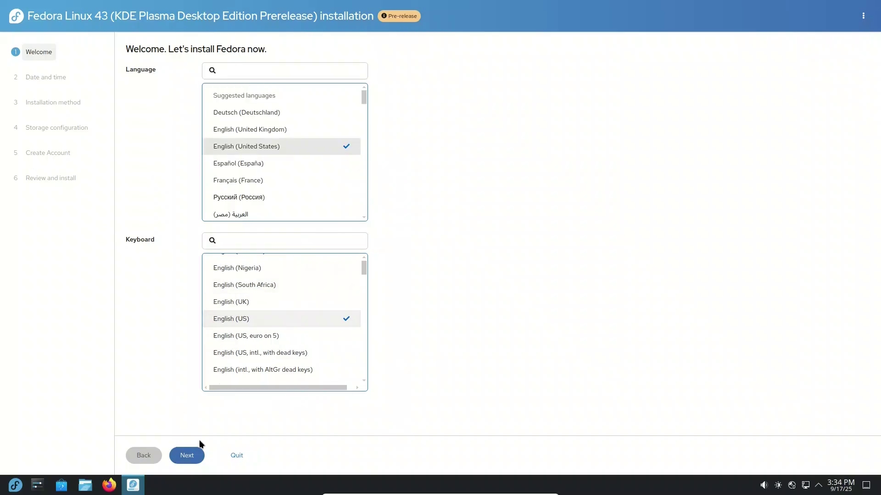
# Continue past Date and time, Installation method and Storage configuration, leaving encryption off.
pyautogui.click(185, 457)
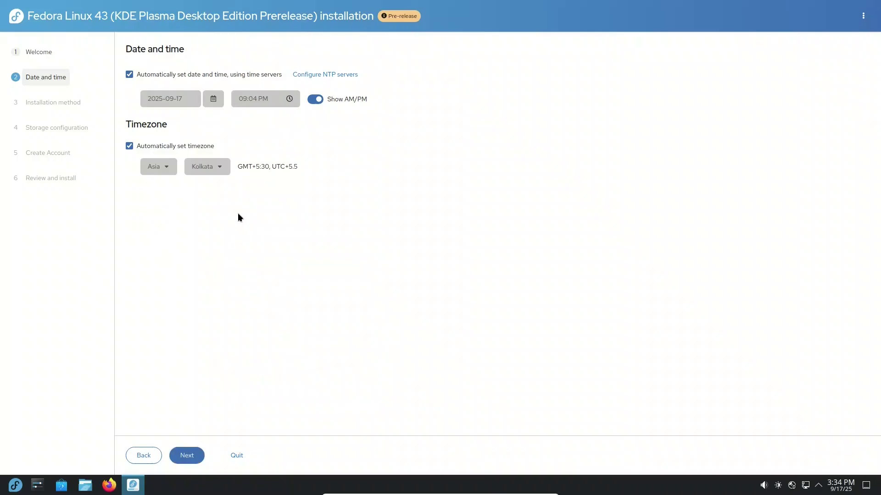
pyautogui.click(186, 456)
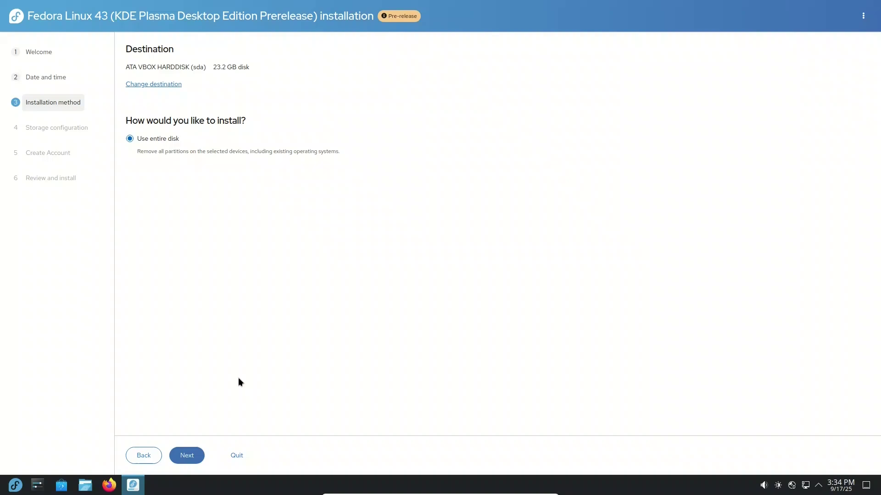
pyautogui.click(187, 456)
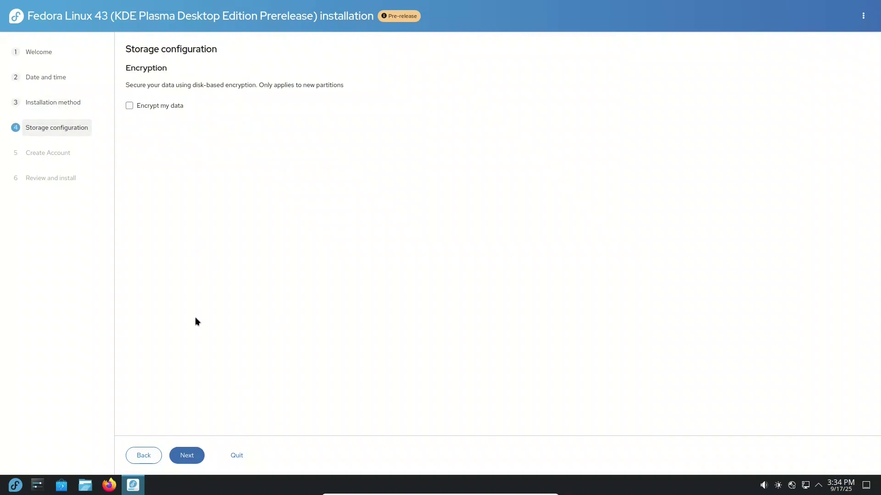
pyautogui.click(186, 456)
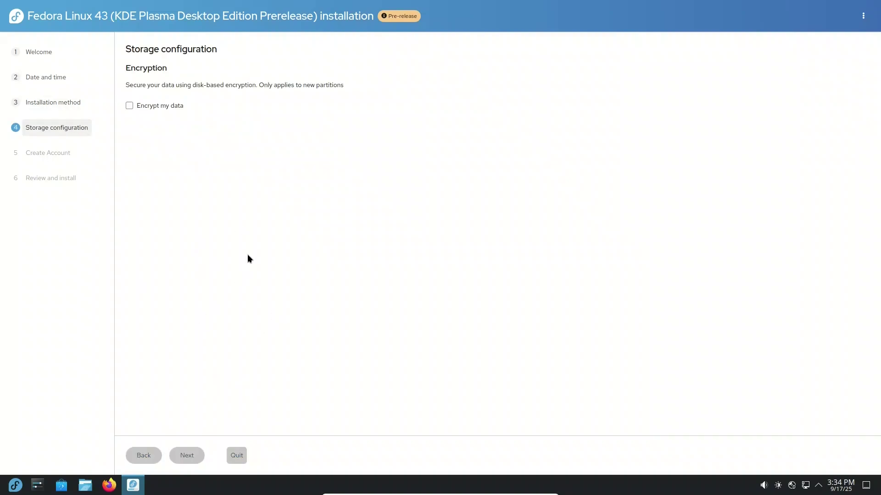
# Enter full name Swapnil and complete the local account's passphrase and matching confirmation.
pyautogui.click(228, 104)
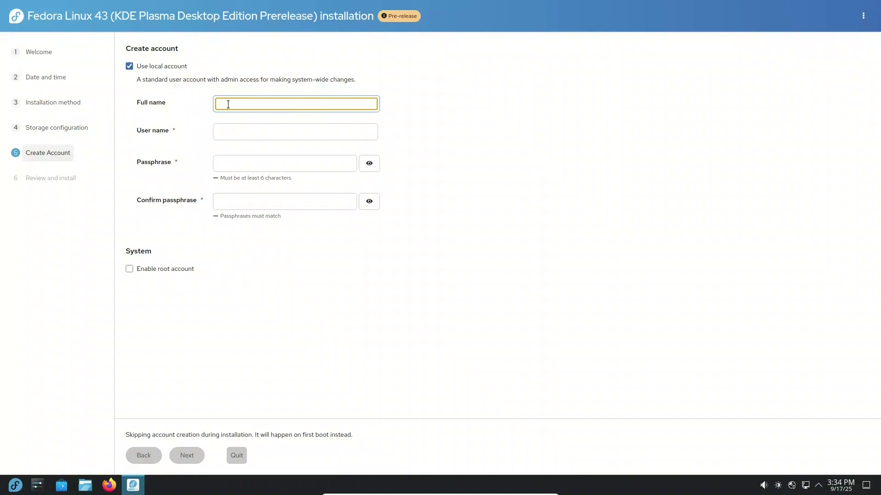
pyautogui.write('Swapnil')
pyautogui.press('Tab')
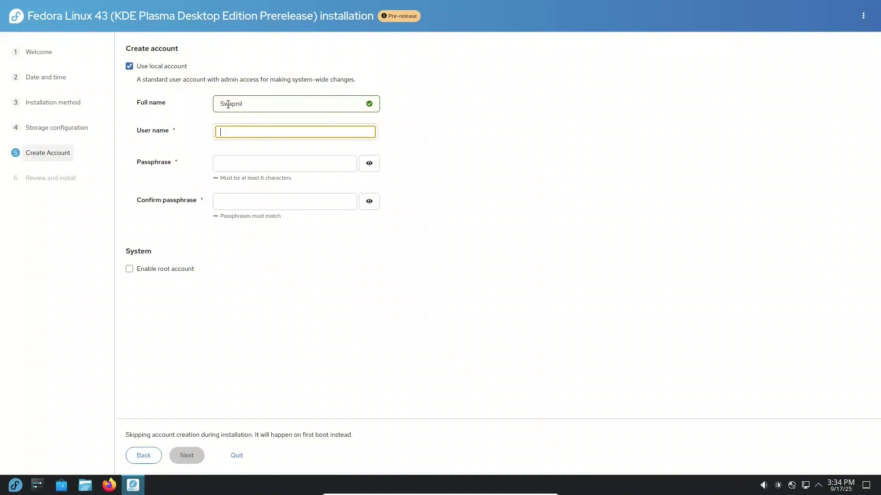
pyautogui.press('Tab')
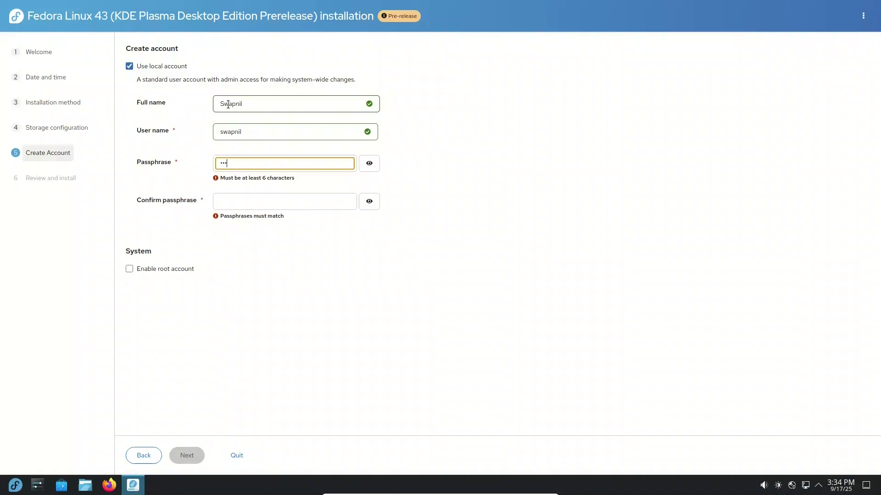
pyautogui.press('Tab')
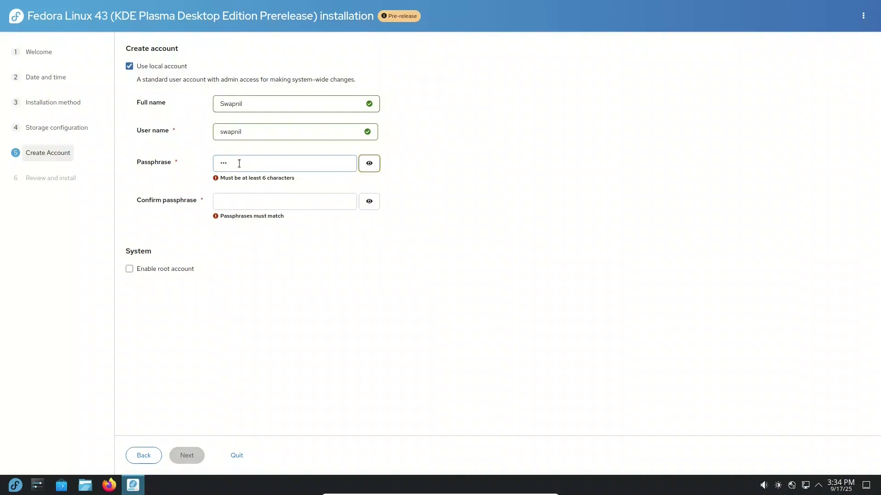
pyautogui.click(239, 162)
pyautogui.click(244, 202)
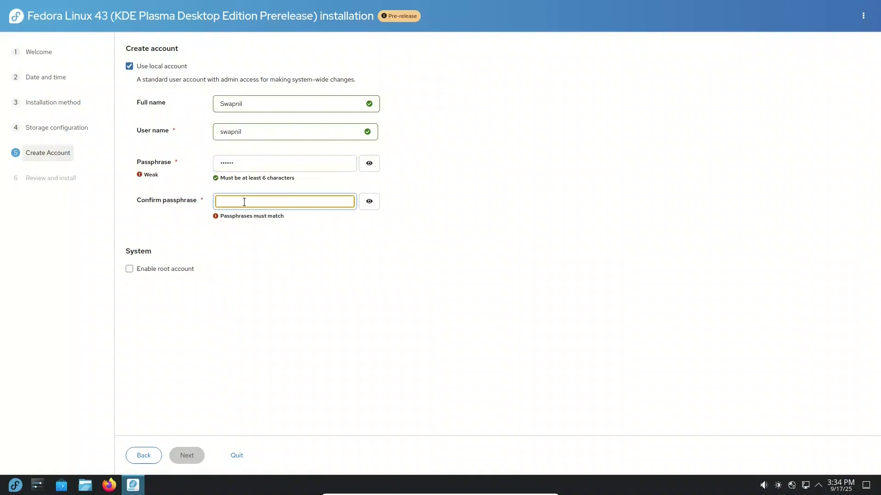
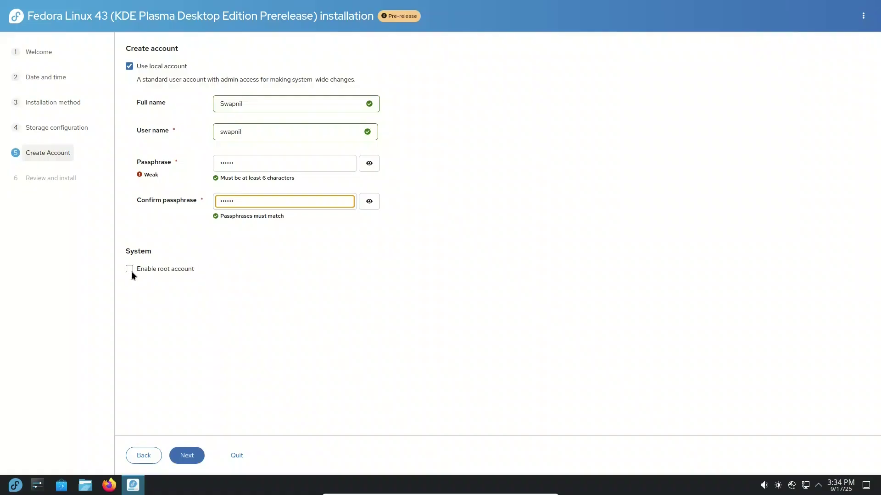
pyautogui.click(129, 270)
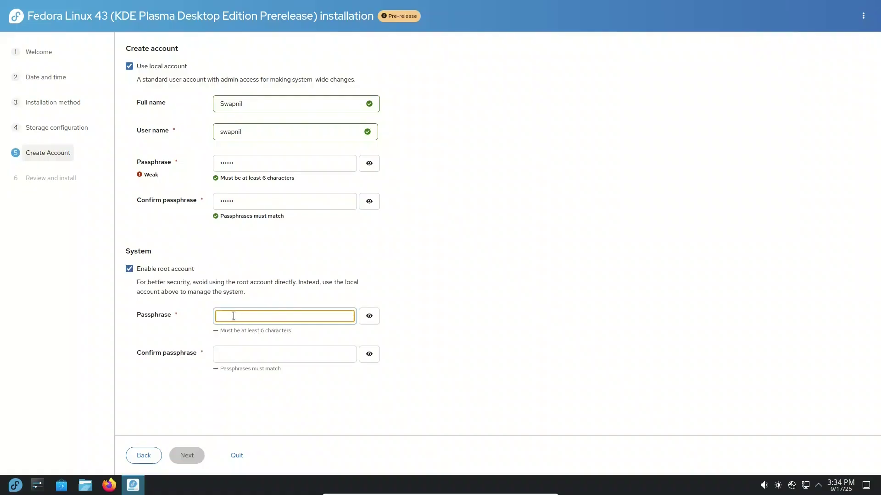
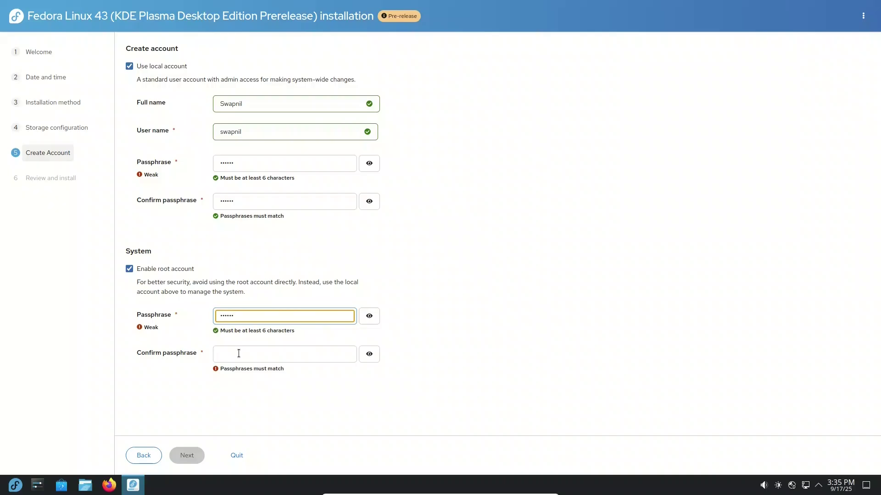
pyautogui.click(238, 353)
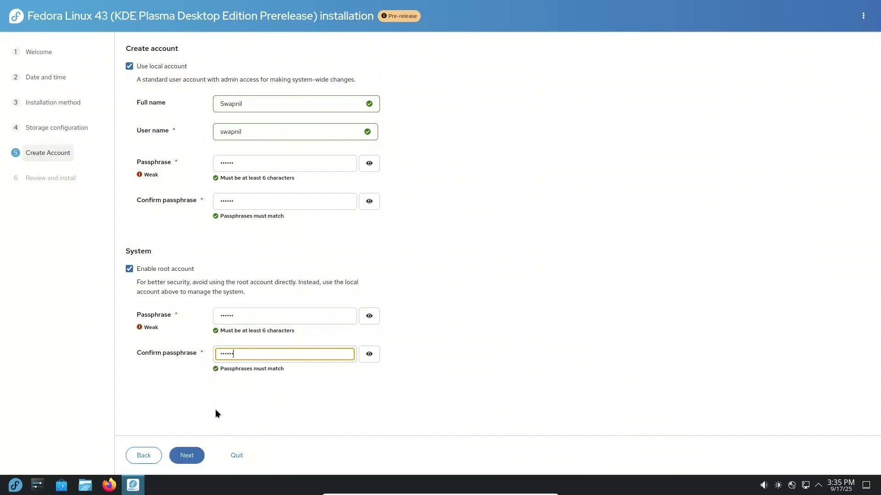
pyautogui.click(186, 455)
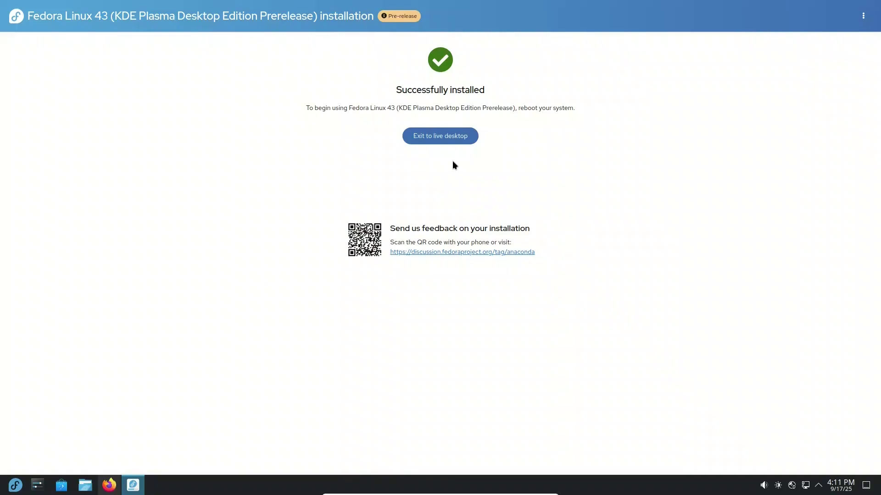
# Exit to the live desktop, then start a shutdown from the launcher and cancel it.
pyautogui.click(430, 138)
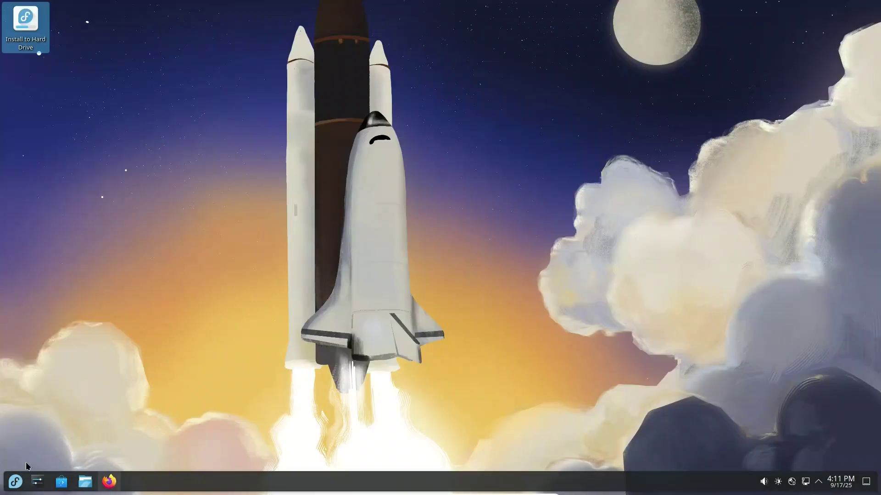
pyautogui.click(460, 328)
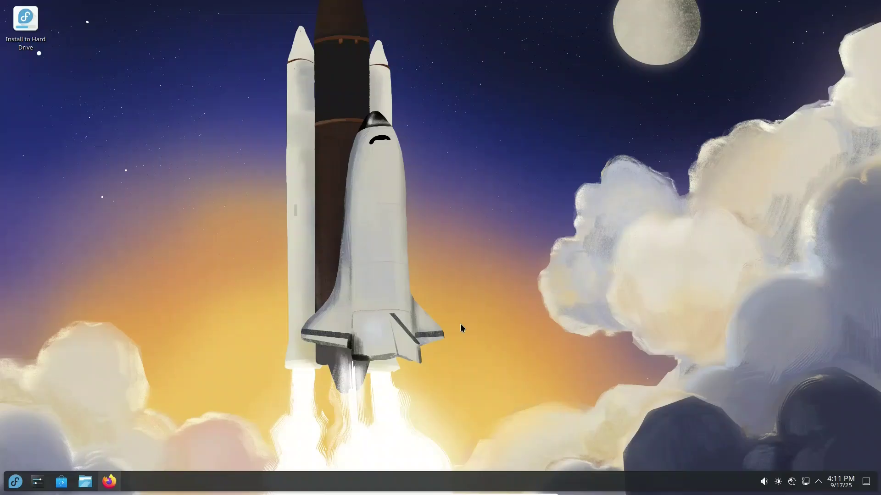
pyautogui.click(16, 482)
pyautogui.click(631, 238)
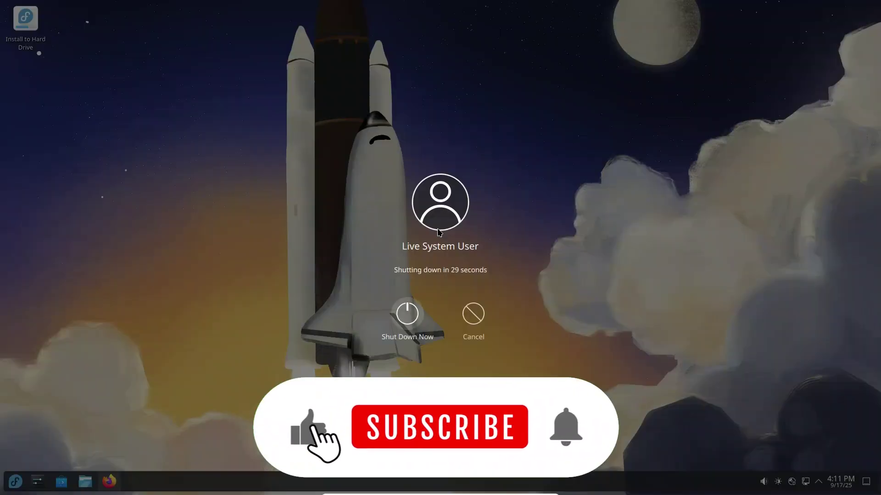
pyautogui.click(472, 311)
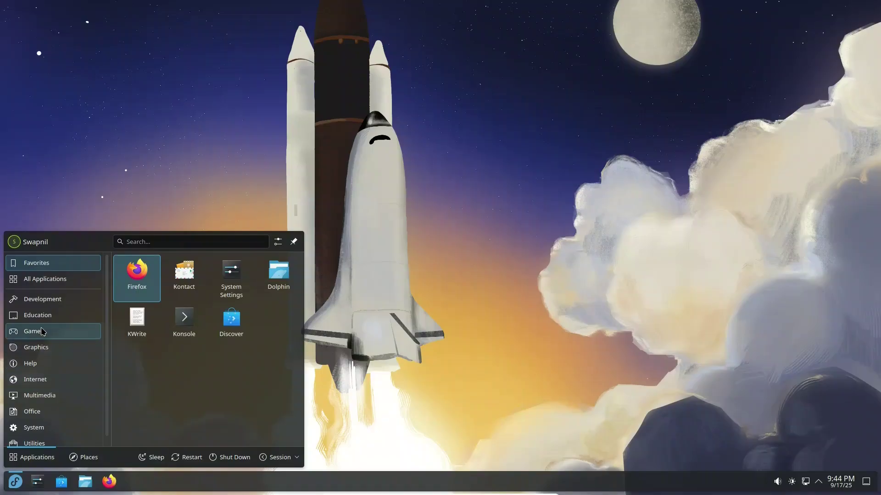
# Browse the Development, Education, Games, Graphics, Internet and Multimedia launcher categories.
pyautogui.click(44, 305)
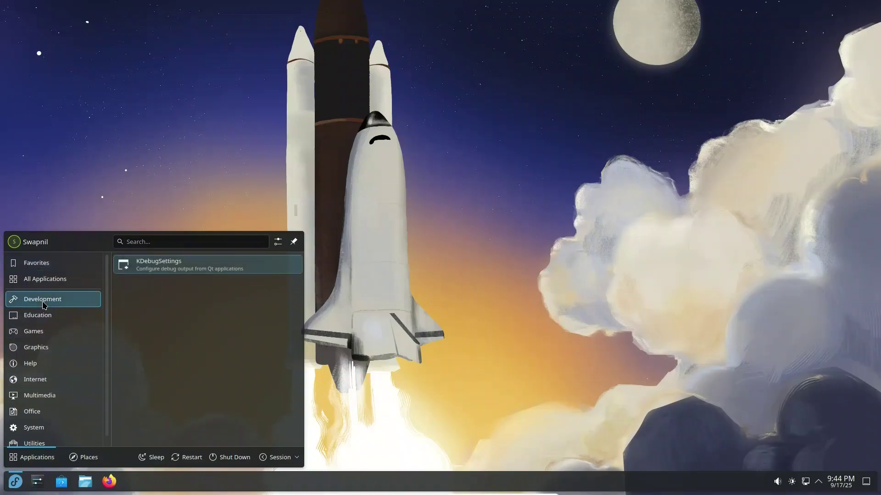
pyautogui.click(41, 317)
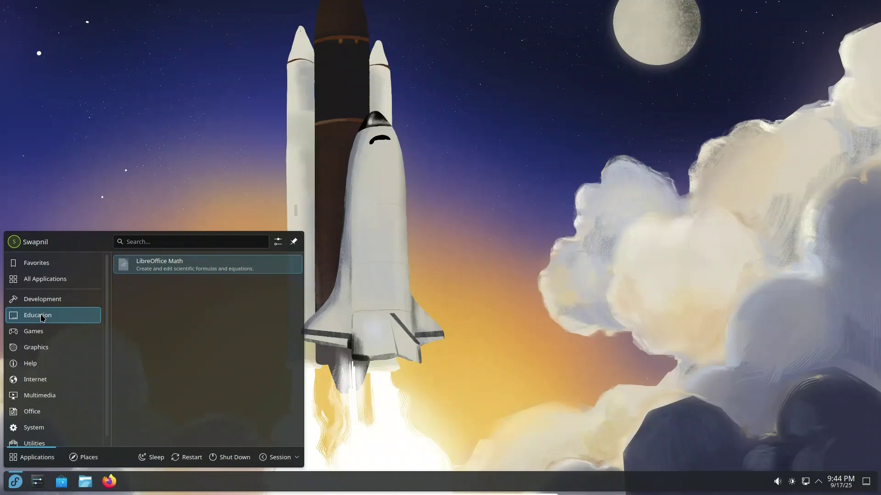
pyautogui.click(41, 331)
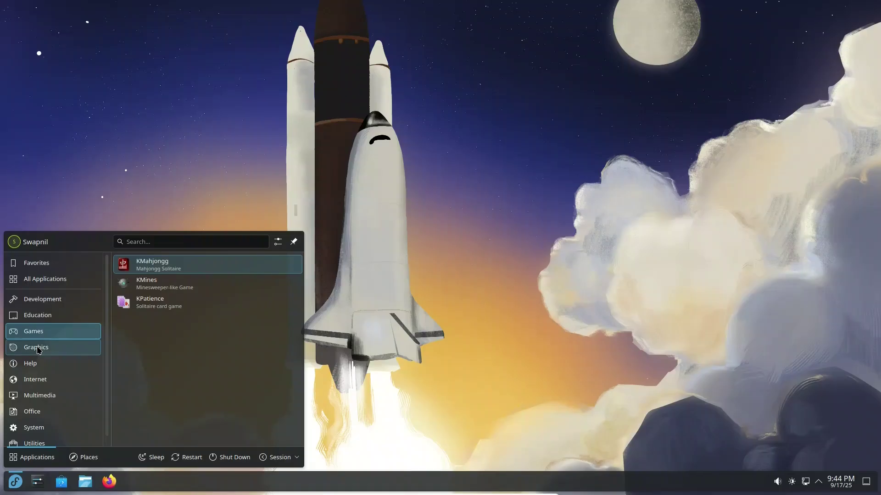
pyautogui.click(39, 349)
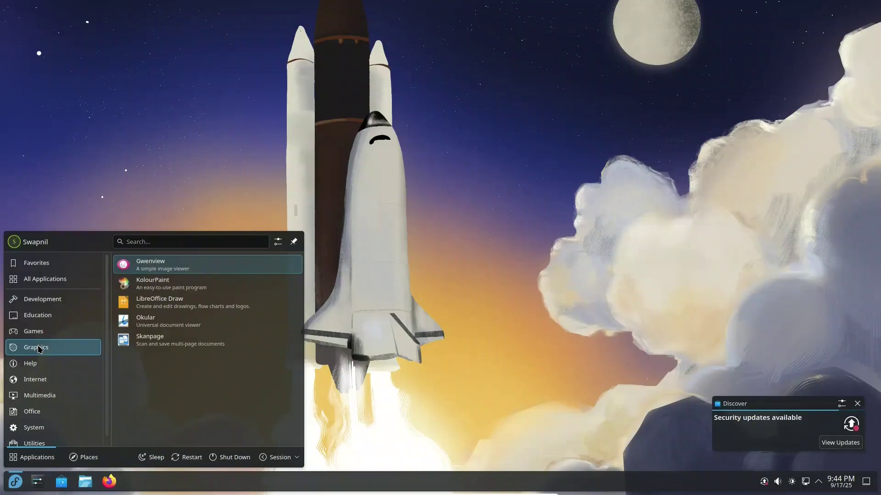
pyautogui.click(36, 381)
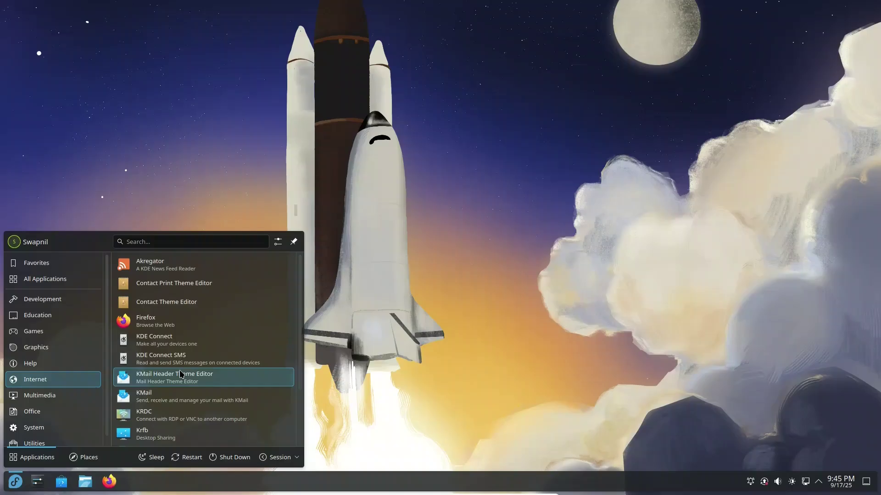
pyautogui.scroll(-1, 181, 374)
pyautogui.scroll(-2, 182, 374)
pyautogui.scroll(-1, 182, 374)
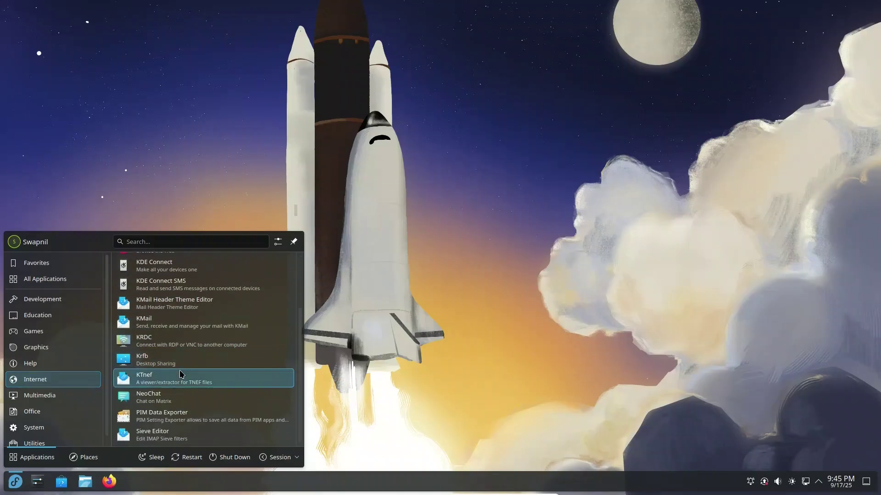
pyautogui.click(49, 400)
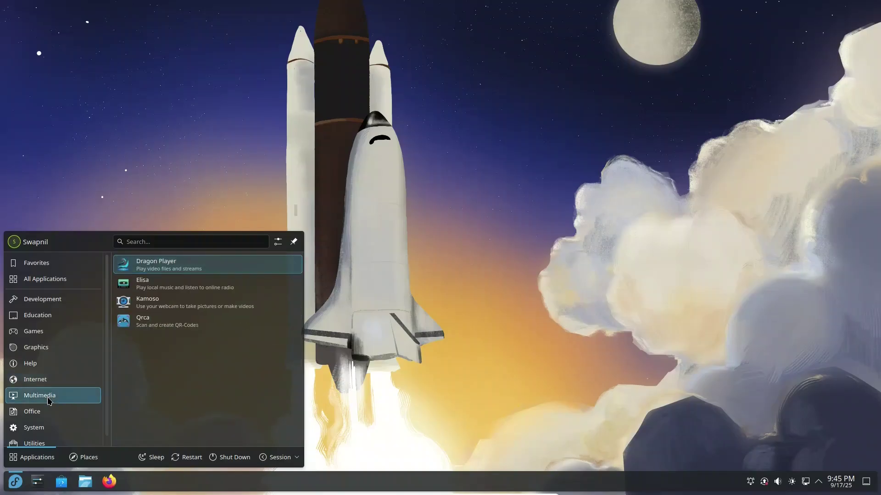
pyautogui.scroll(-1, 48, 401)
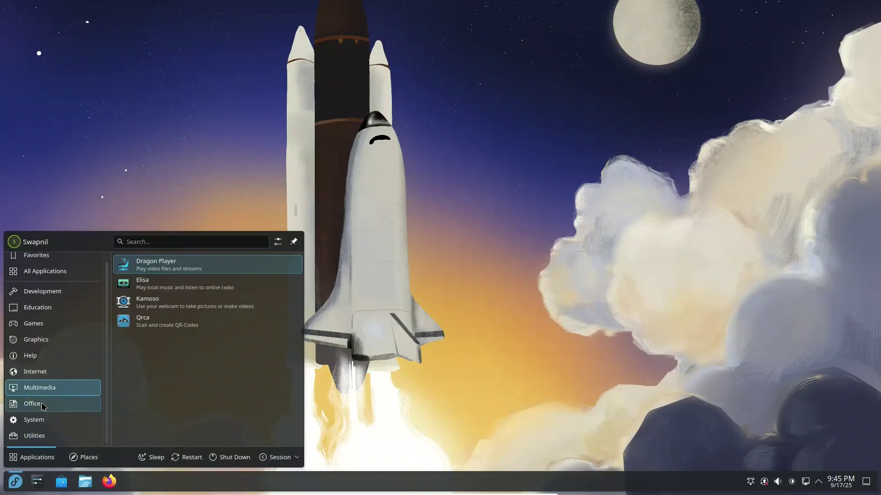
# Browse the Office, System and Utilities launcher categories, then close the launcher via the desktop.
pyautogui.click(43, 405)
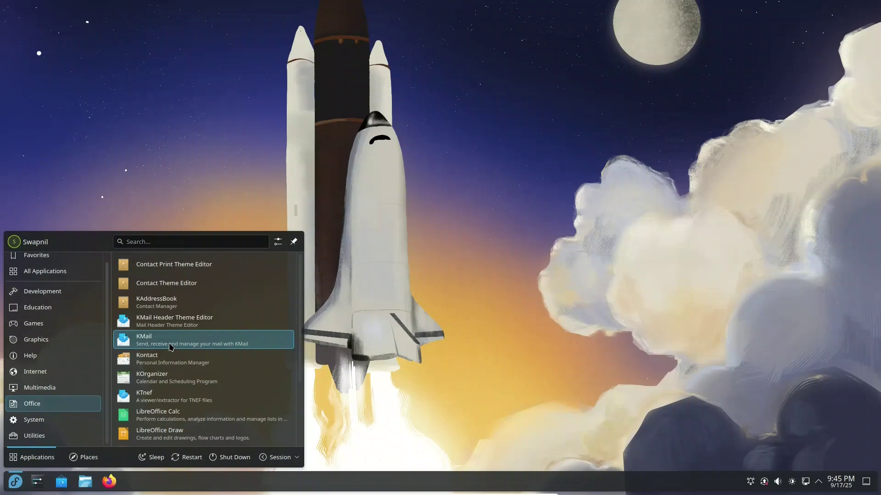
pyautogui.scroll(-5, 170, 347)
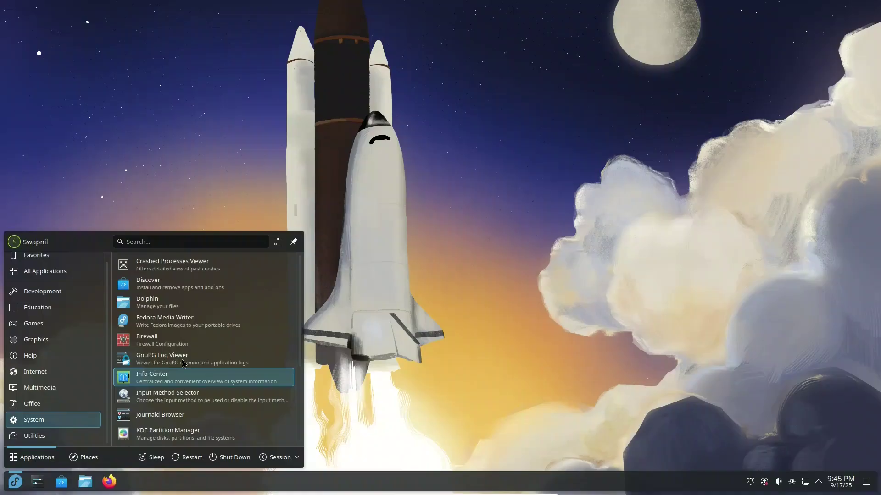
pyautogui.scroll(-2, 183, 363)
pyautogui.scroll(-3, 183, 363)
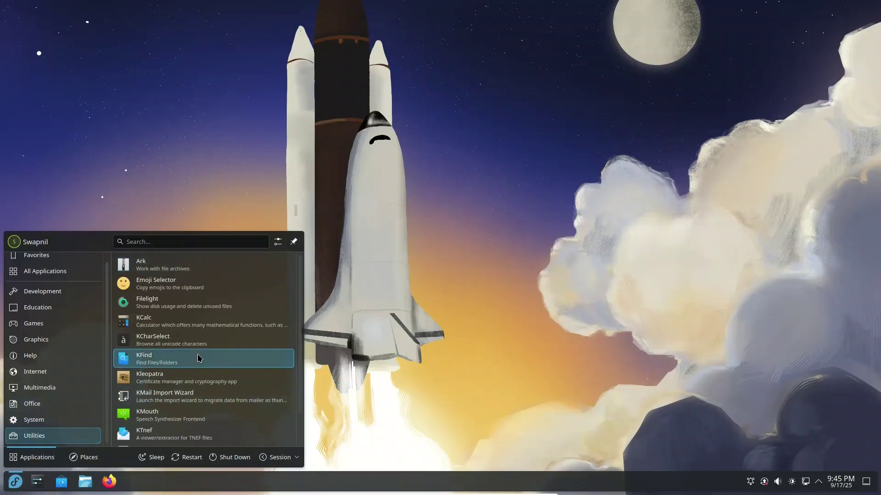
pyautogui.scroll(-2, 216, 363)
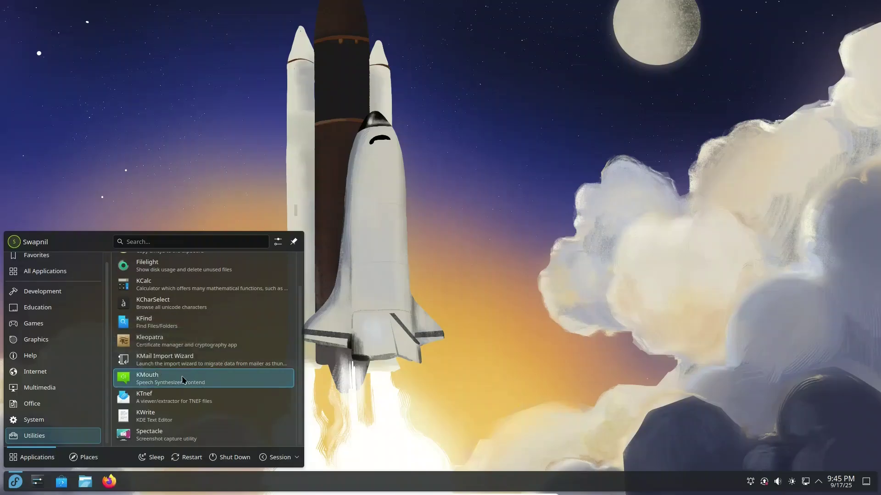
pyautogui.click(434, 331)
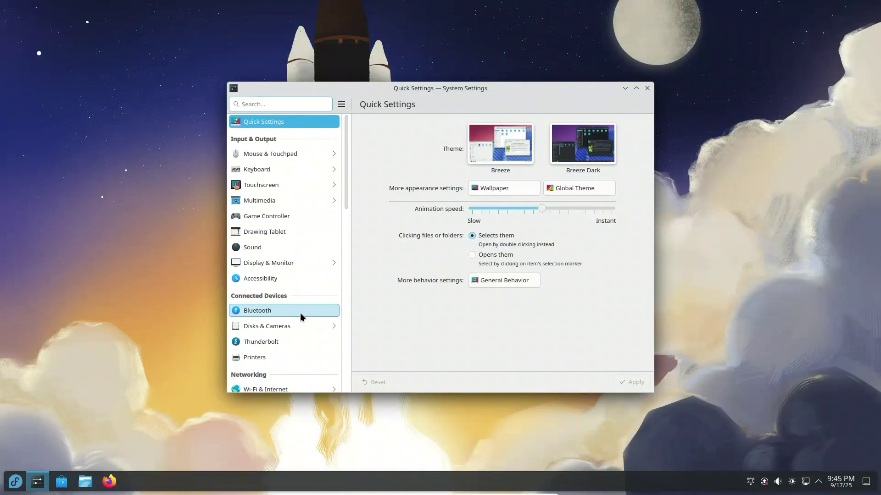
# Maximise System Settings and check About this System, selecting Plasma version 6.4.4.
pyautogui.click(635, 89)
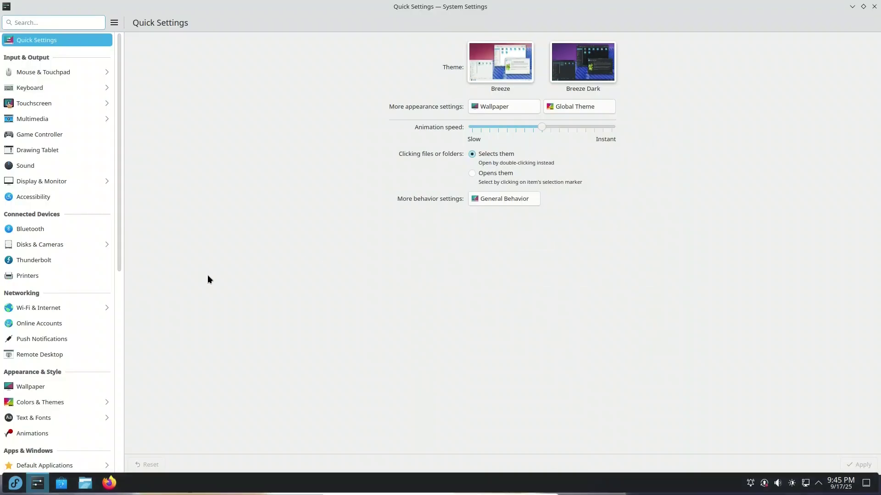
pyautogui.scroll(-2, 35, 393)
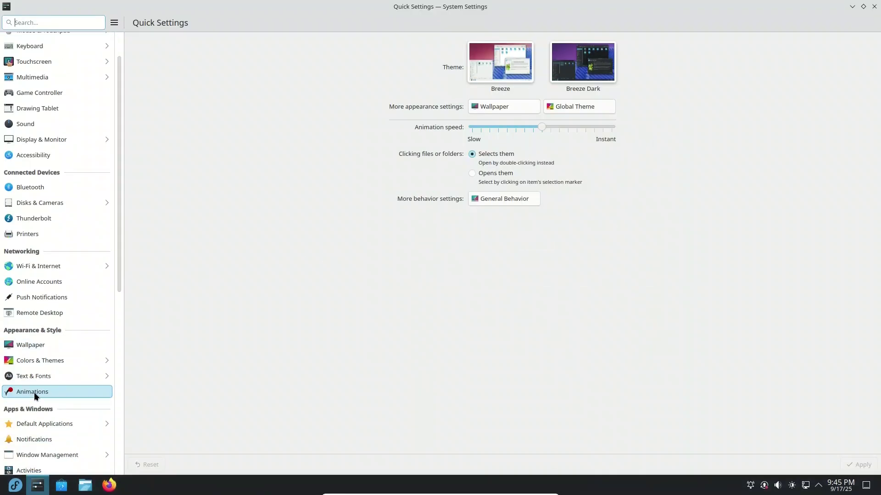
pyautogui.scroll(-5, 34, 392)
pyautogui.scroll(-5, 34, 393)
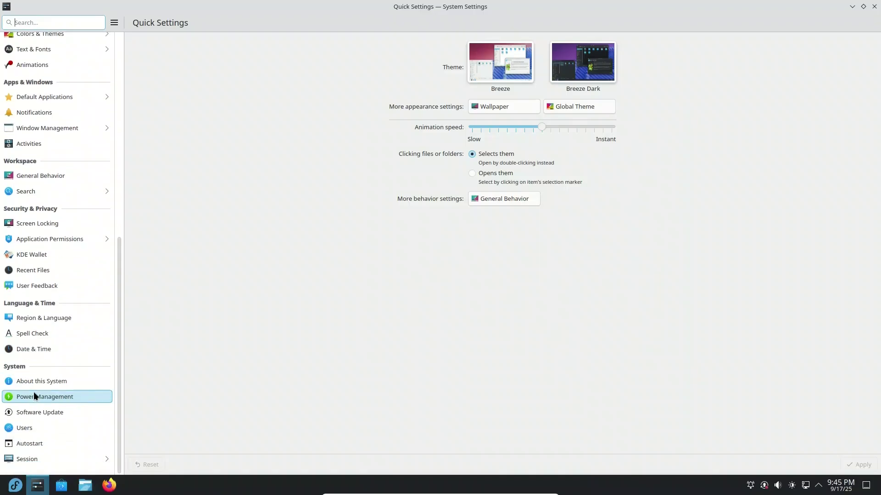
pyautogui.click(32, 384)
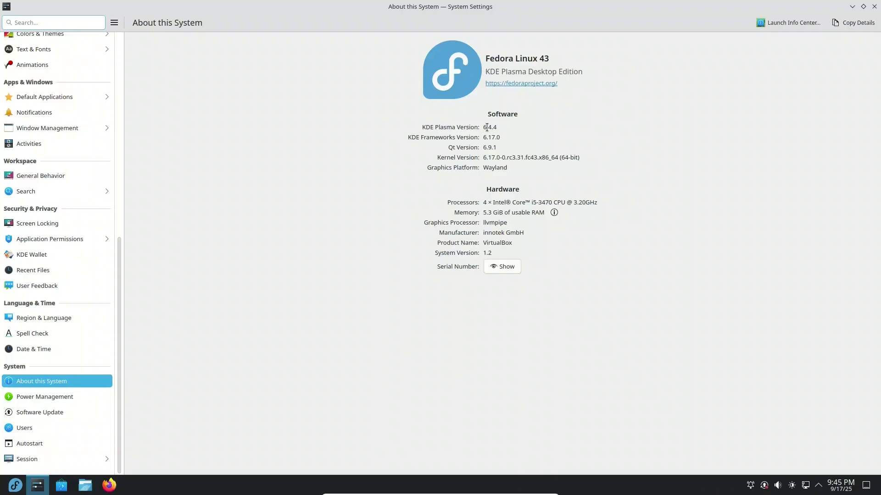
pyautogui.moveTo(482, 127); pyautogui.dragTo(497, 128)
# Go to System > Session > Desktop Session and scroll to its restore options.
pyautogui.click(34, 411)
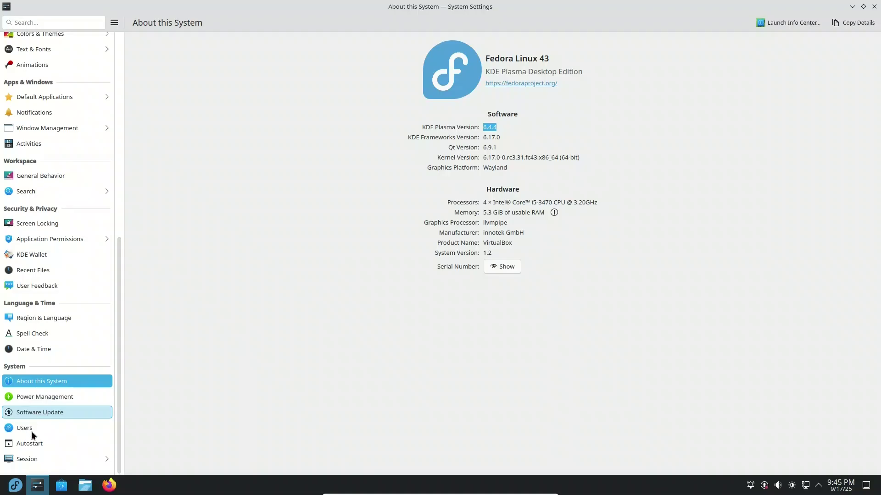
pyautogui.click(31, 459)
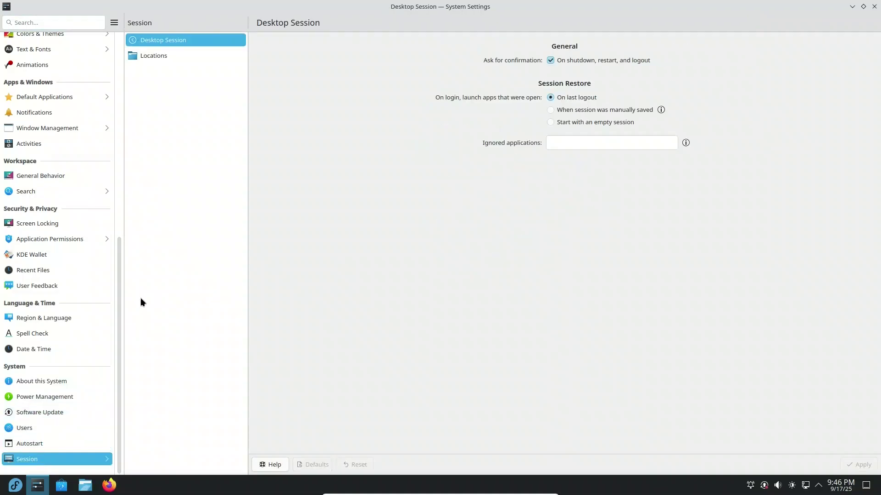
pyautogui.scroll(3, 47, 296)
pyautogui.scroll(2, 47, 297)
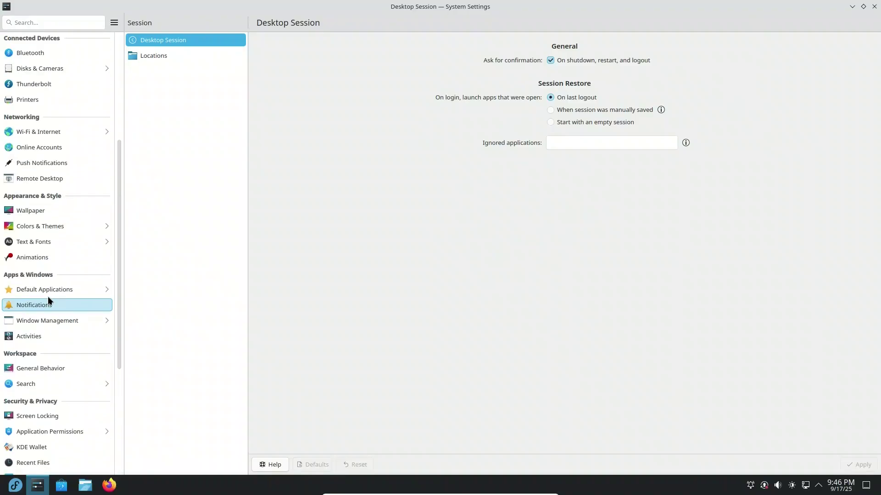
pyautogui.scroll(3, 48, 296)
pyautogui.scroll(1, 48, 296)
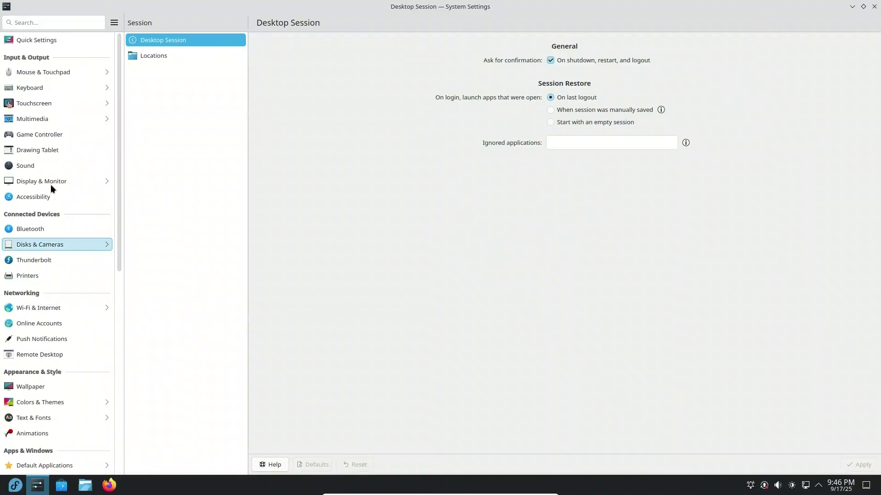
# Apply the Breeze Dark theme from the Quick Settings page.
pyautogui.click(40, 43)
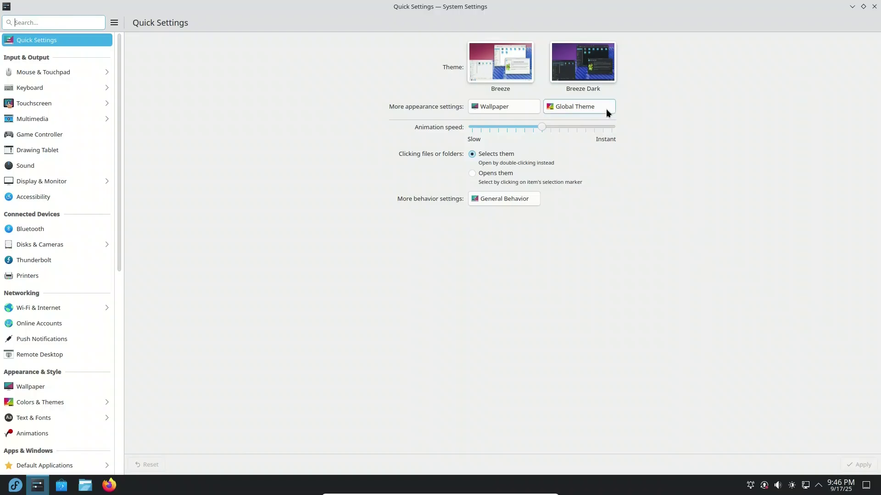
pyautogui.click(581, 76)
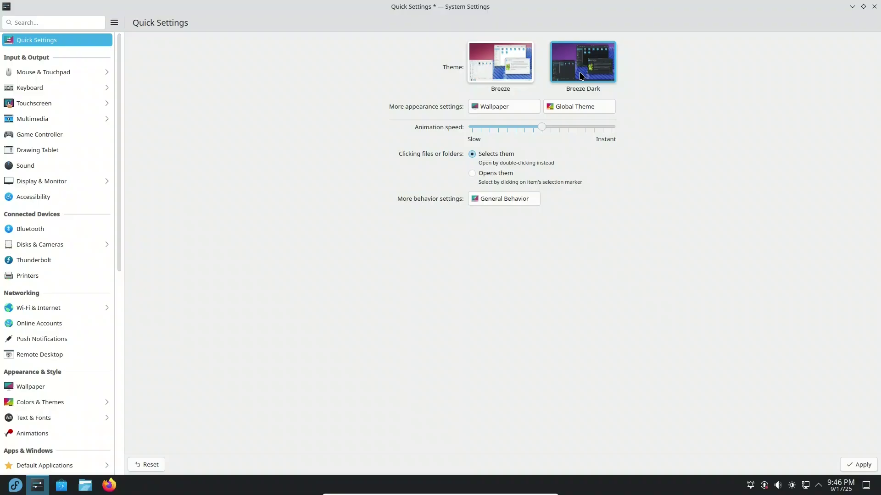
pyautogui.click(856, 468)
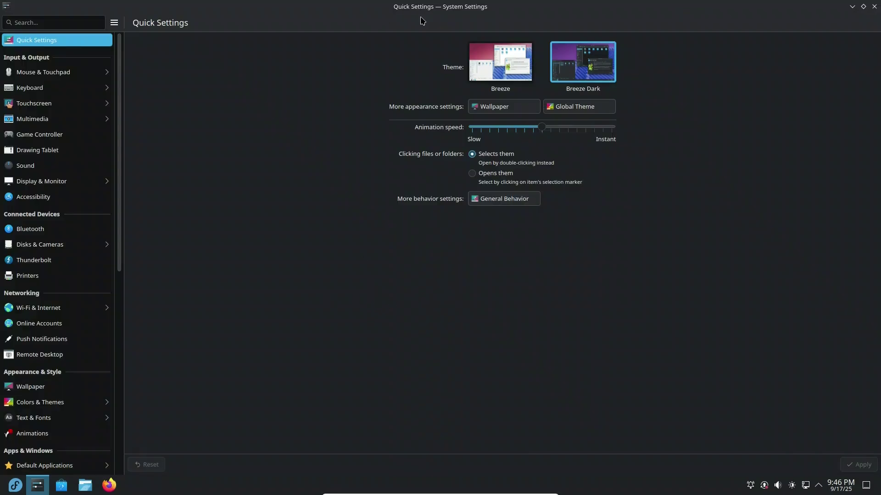
# Switch the theme back to light Breeze and apply it.
pyautogui.moveTo(430, 11); pyautogui.dragTo(435, 126)
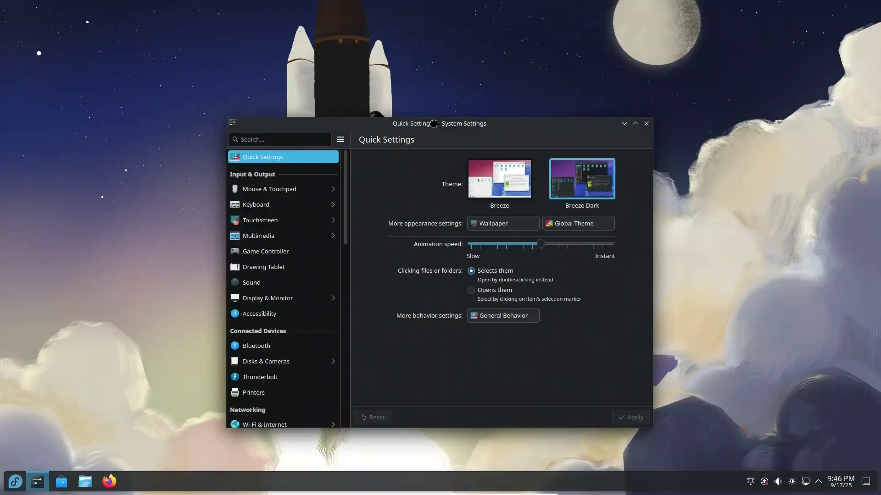
pyautogui.click(521, 188)
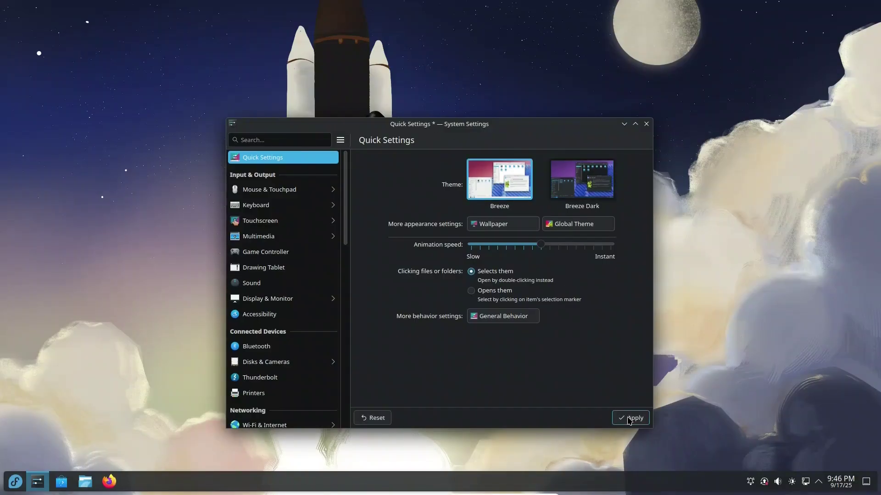
pyautogui.click(629, 419)
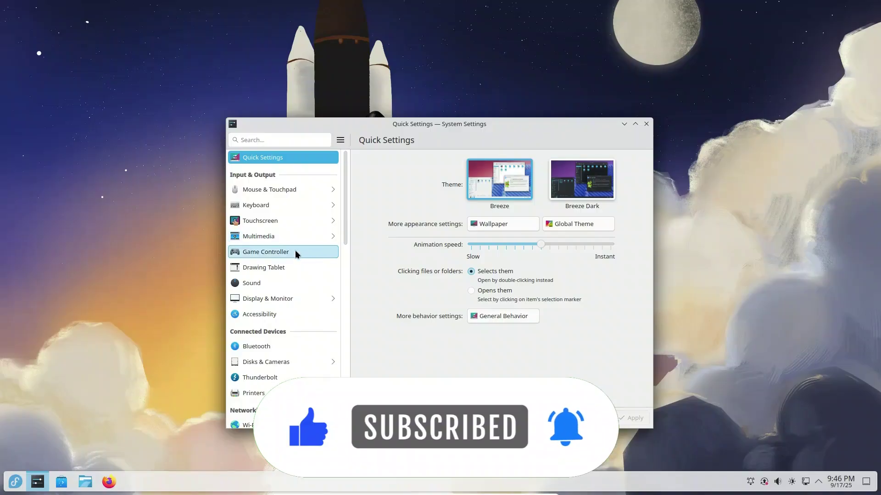
# Scroll down the settings sidebar, then close System Settings.
pyautogui.scroll(-2, 295, 249)
pyautogui.scroll(-1, 295, 255)
pyautogui.scroll(-2, 295, 255)
pyautogui.scroll(-3, 296, 255)
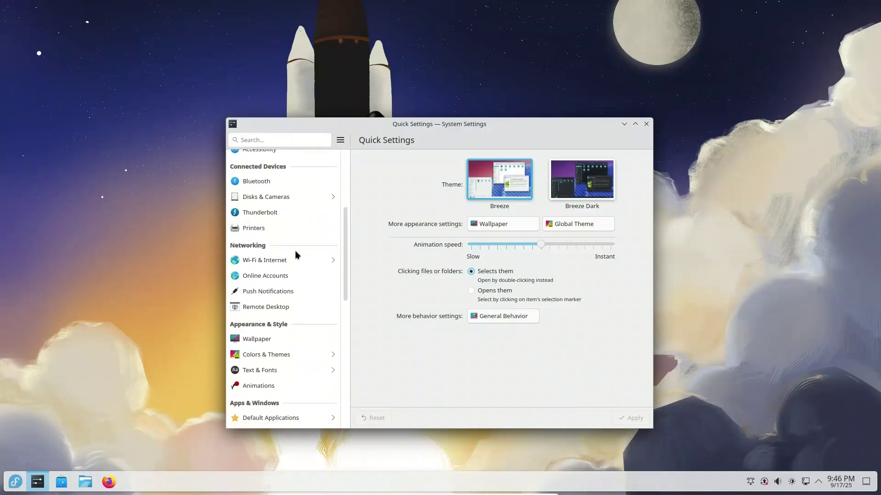
pyautogui.scroll(-2, 295, 255)
pyautogui.scroll(-3, 295, 250)
pyautogui.scroll(-1, 295, 250)
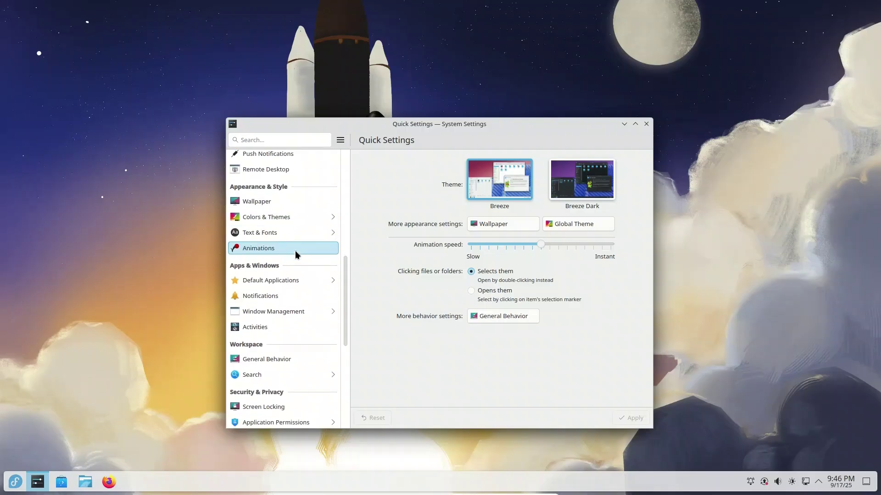
pyautogui.scroll(-2, 296, 251)
pyautogui.scroll(-1, 296, 251)
pyautogui.scroll(-2, 296, 251)
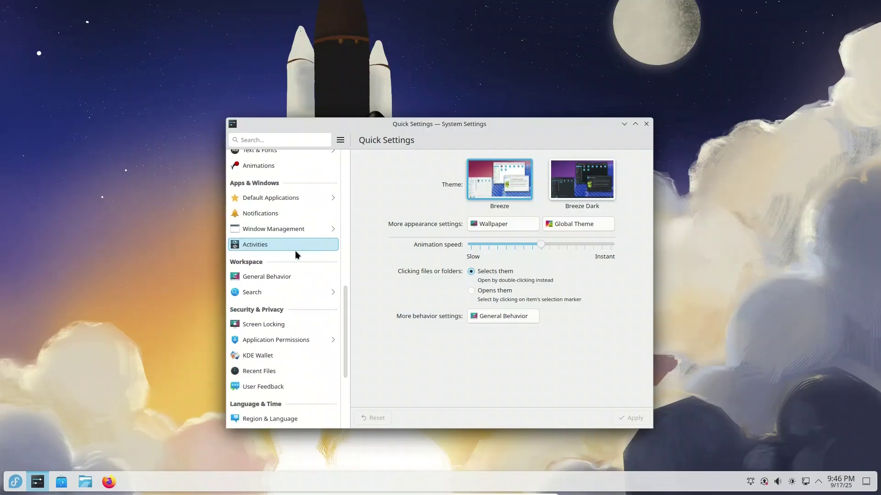
pyautogui.scroll(-2, 295, 250)
pyautogui.scroll(-1, 295, 255)
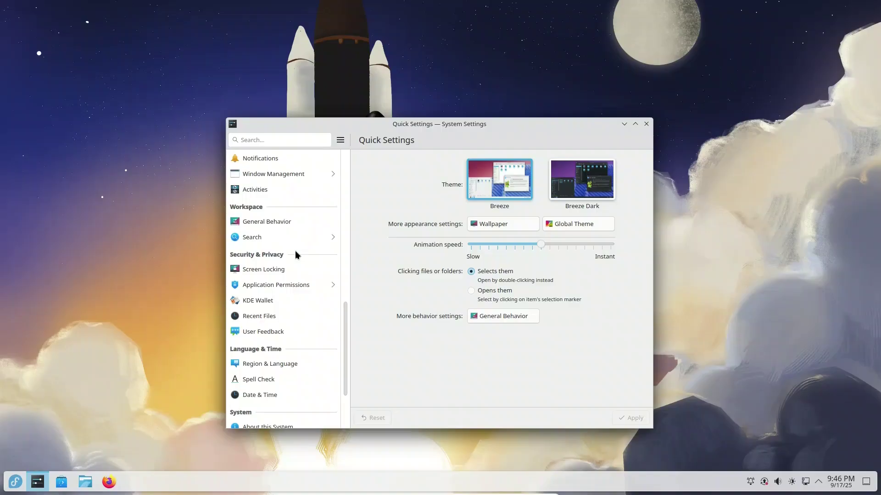
pyautogui.scroll(-1, 295, 252)
pyautogui.scroll(-3, 296, 252)
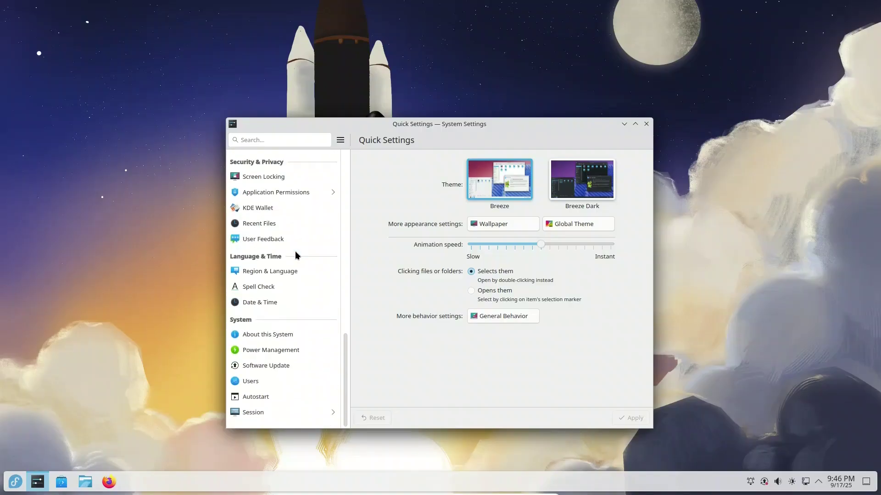
pyautogui.click(645, 124)
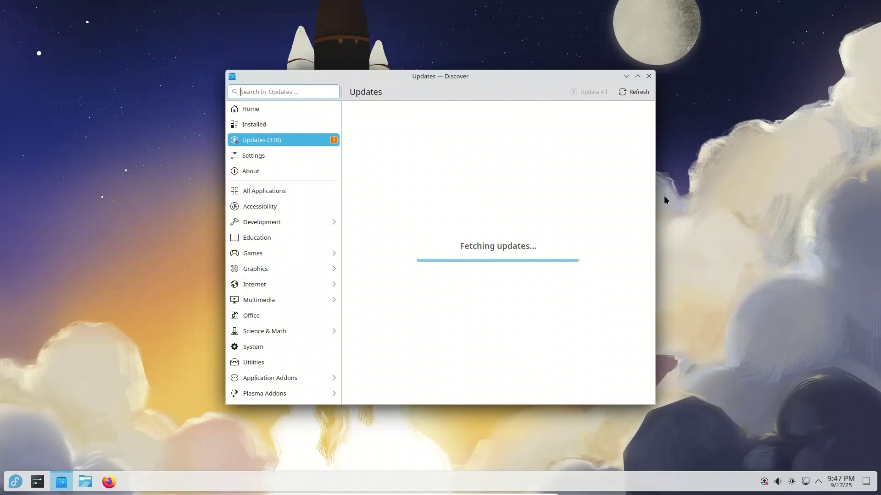
# Dim the screen via the tray slider and set Night Light to switch at sunset and sunrise.
pyautogui.click(791, 483)
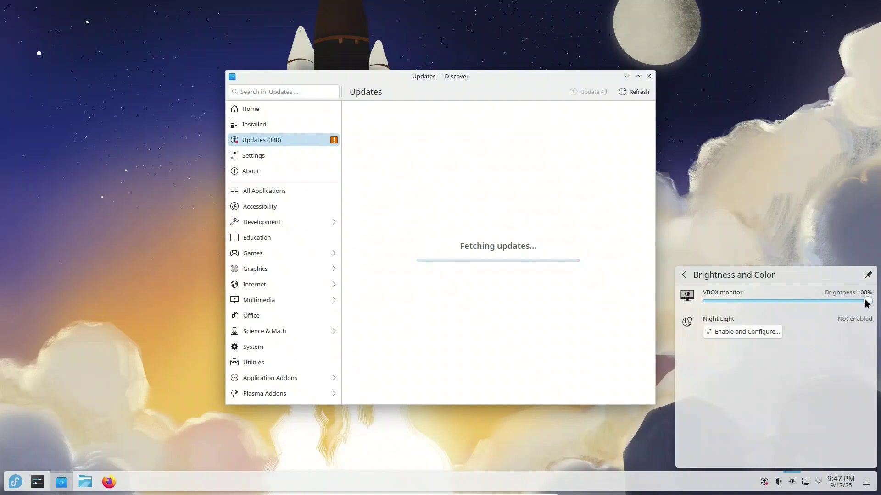
pyautogui.moveTo(822, 302)
pyautogui.mouseDown()
pyautogui.moveTo(758, 301)
pyautogui.moveTo(852, 303)
pyautogui.mouseUp()
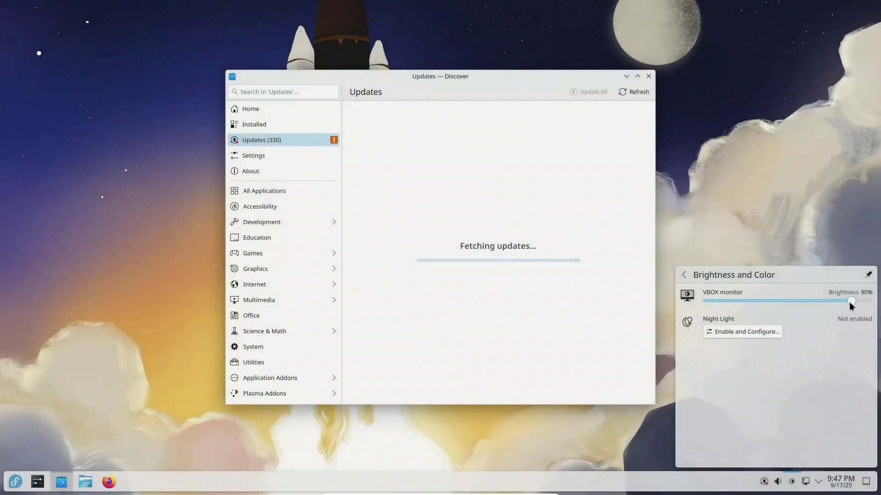
pyautogui.click(762, 332)
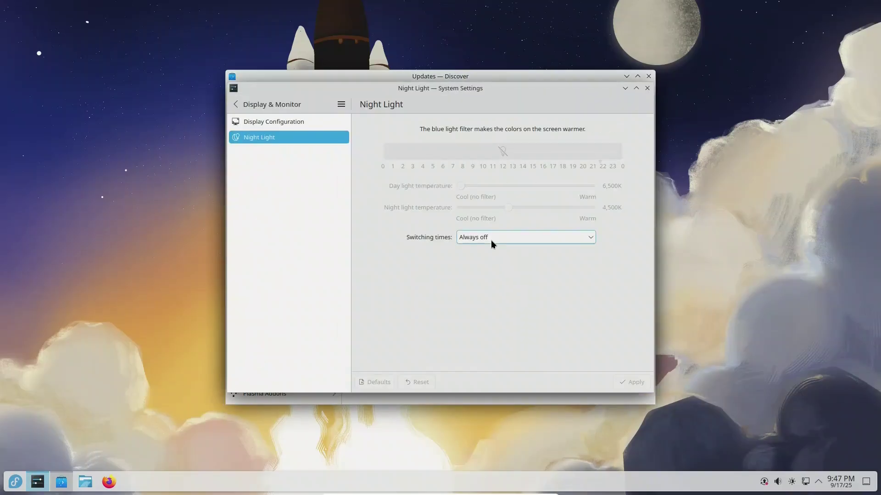
pyautogui.click(491, 240)
pyautogui.click(496, 265)
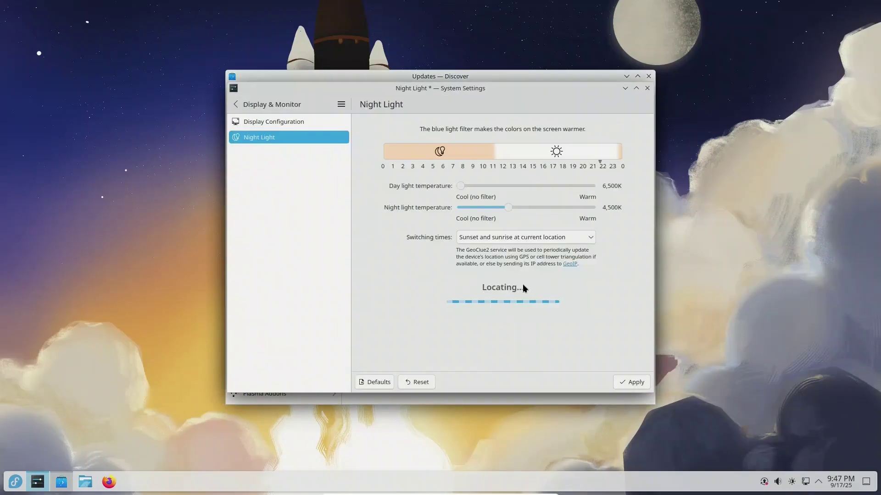
pyautogui.click(627, 380)
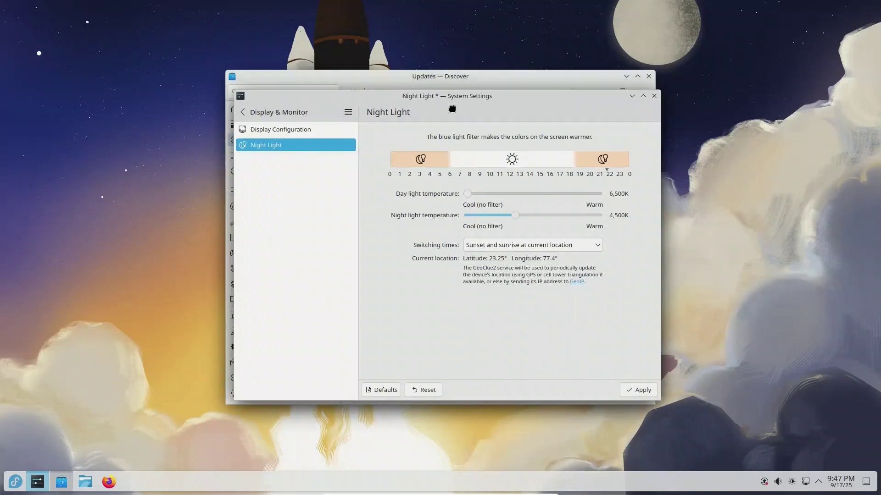
pyautogui.moveTo(429, 90); pyautogui.dragTo(514, 130)
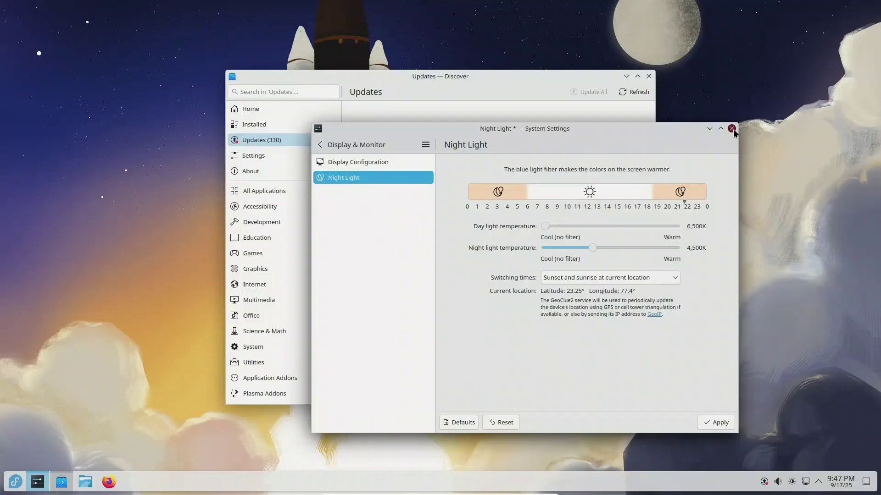
pyautogui.click(732, 128)
# Dismiss the Apply Settings prompt and expand the System upgrade entry in Discover.
pyautogui.click(503, 300)
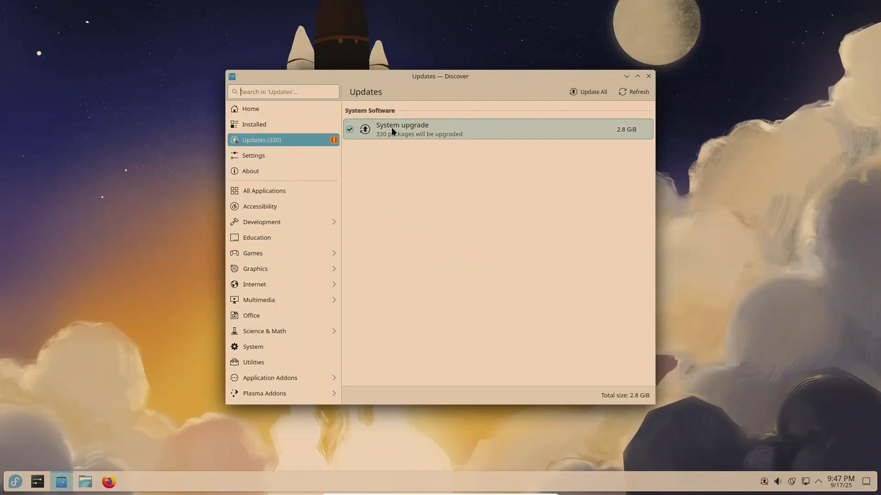
pyautogui.click(444, 133)
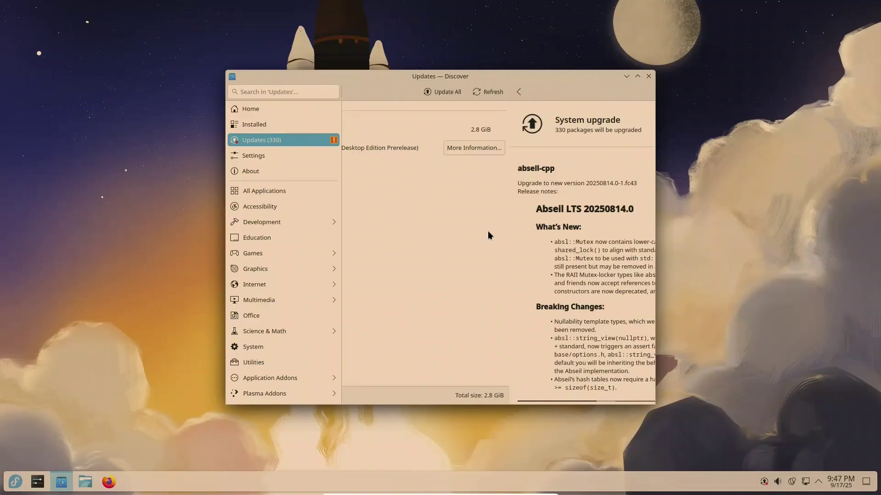
# Scroll through the upgrade's release notes, then close Discover.
pyautogui.scroll(-3, 477, 245)
pyautogui.scroll(-5, 478, 243)
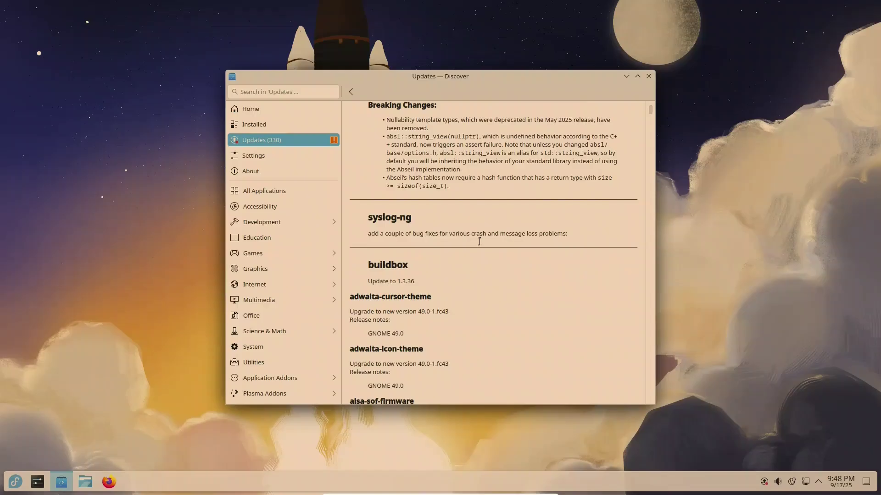
pyautogui.scroll(-2, 479, 242)
pyautogui.scroll(-3, 479, 242)
pyautogui.scroll(-3, 479, 242)
pyautogui.scroll(-2, 479, 242)
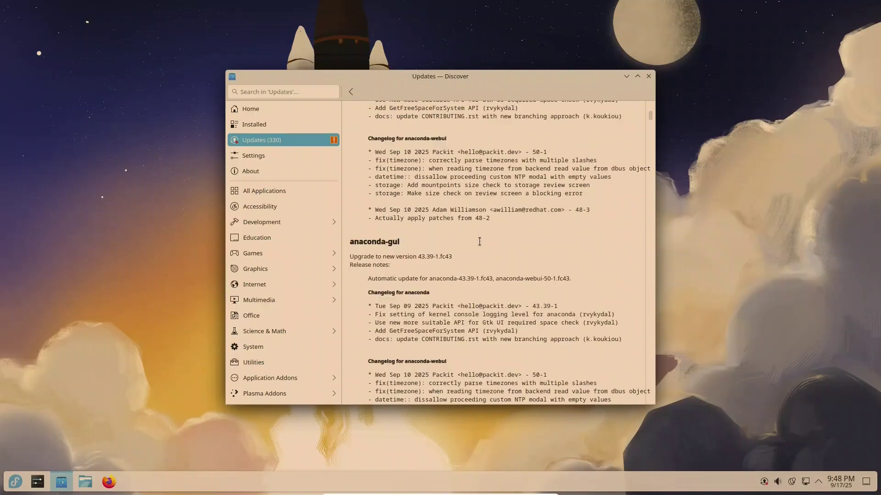
pyautogui.scroll(-5, 479, 241)
pyautogui.scroll(-4, 479, 242)
pyautogui.scroll(-2, 479, 242)
pyautogui.scroll(-2, 479, 242)
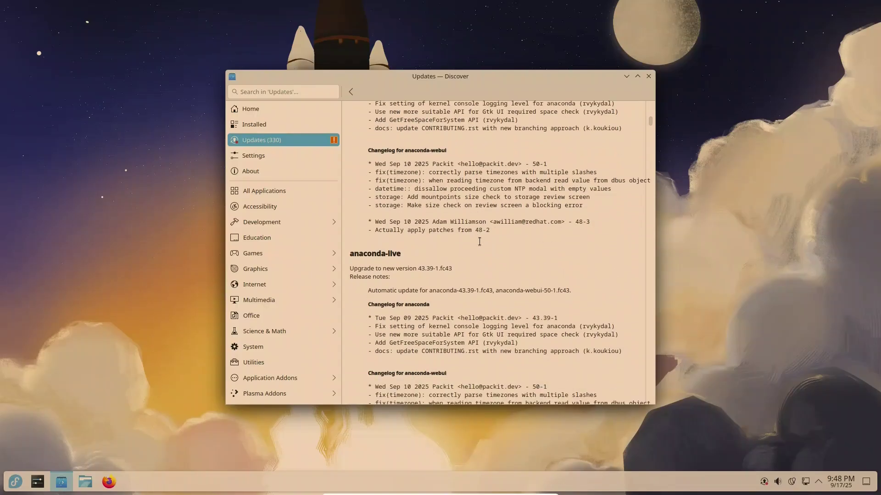
pyautogui.scroll(-3, 479, 242)
pyautogui.scroll(-2, 479, 242)
pyautogui.scroll(-3, 479, 242)
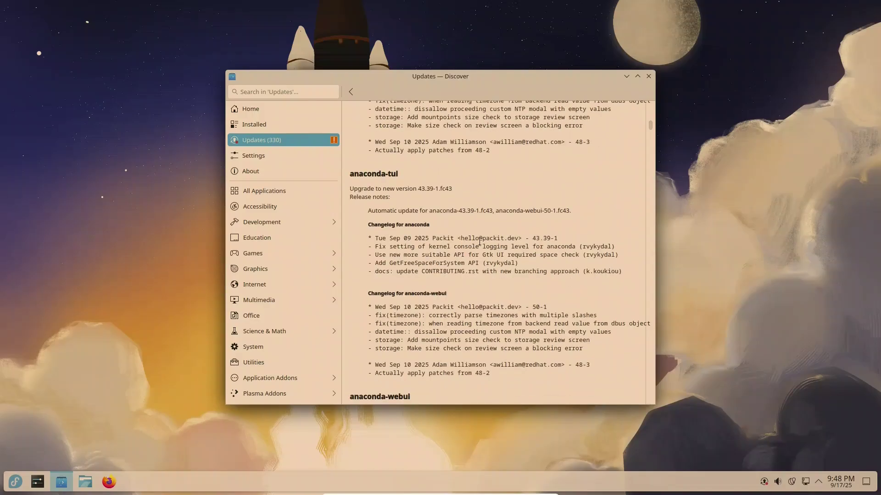
pyautogui.scroll(-2, 479, 242)
pyautogui.scroll(-5, 479, 242)
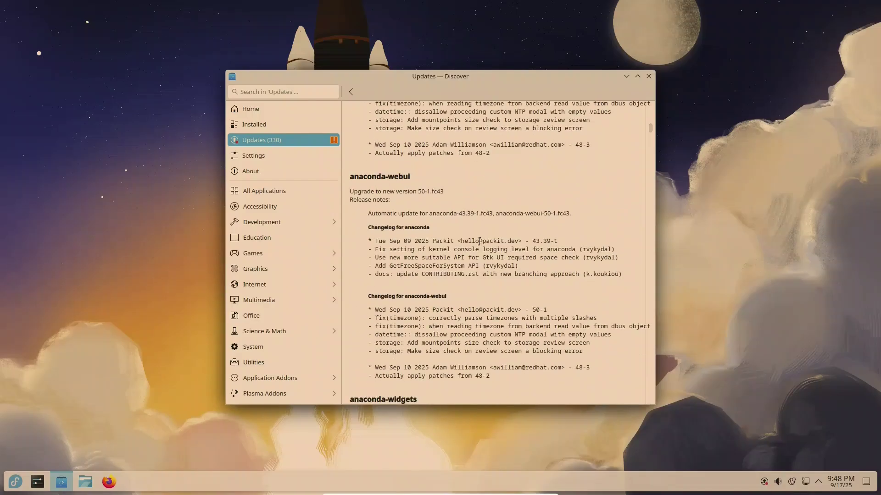
pyautogui.scroll(-2, 479, 241)
pyautogui.scroll(-5, 479, 242)
pyautogui.scroll(-1, 479, 241)
pyautogui.scroll(-3, 479, 242)
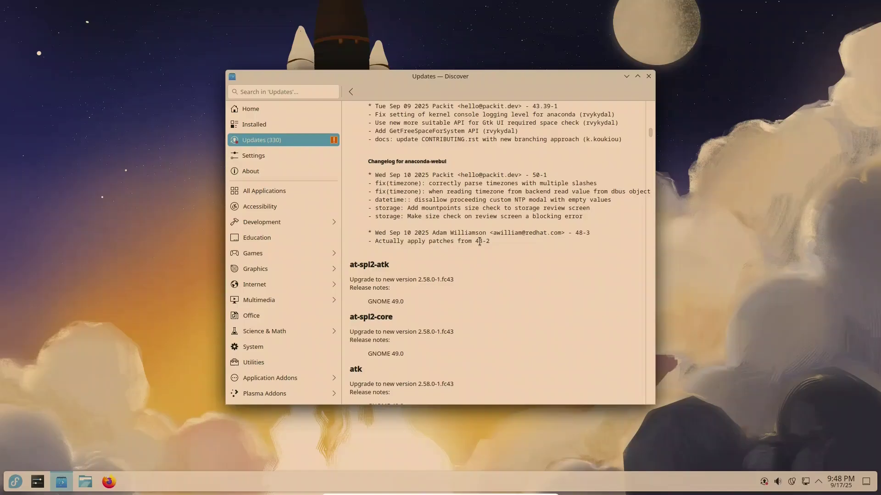
pyautogui.scroll(-1, 479, 242)
pyautogui.scroll(-5, 479, 242)
pyautogui.scroll(-4, 479, 241)
pyautogui.scroll(-4, 479, 242)
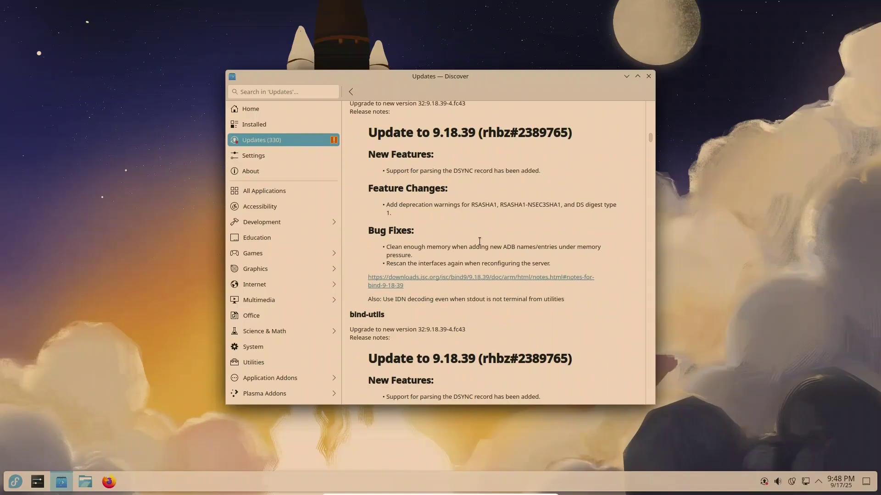
pyautogui.scroll(-3, 479, 241)
pyautogui.scroll(-2, 479, 242)
pyautogui.scroll(-5, 479, 241)
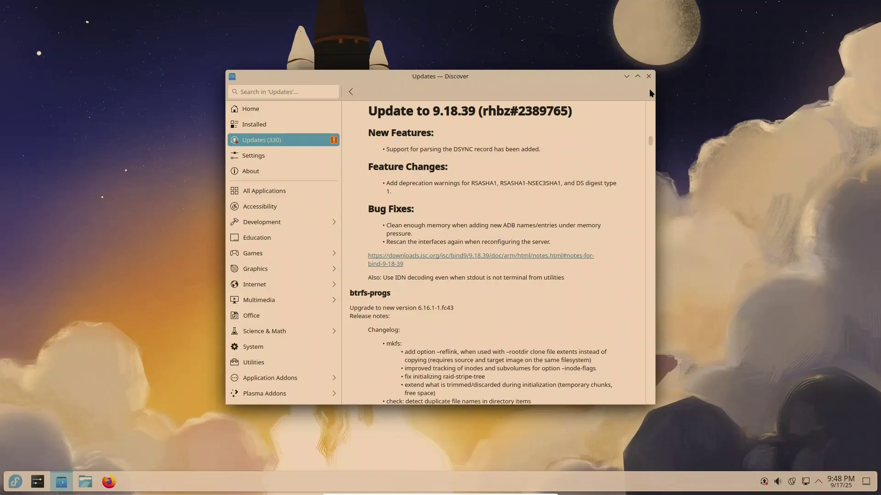
pyautogui.click(648, 77)
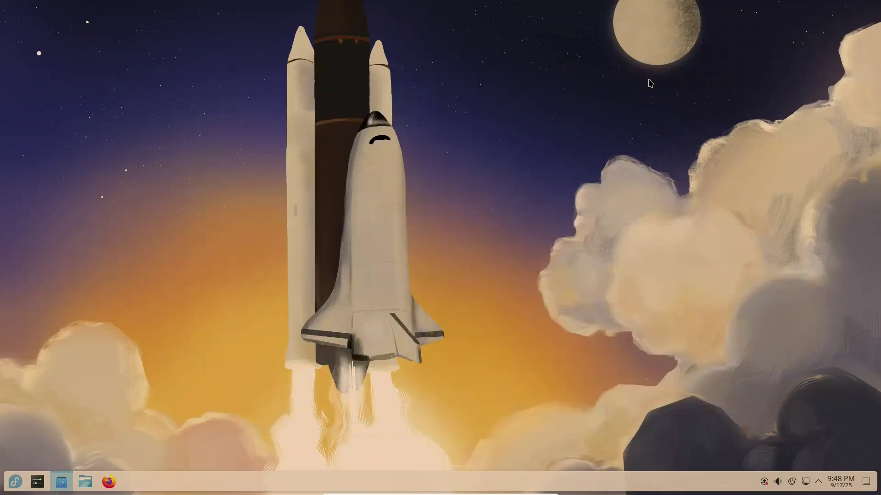
# Reopen Discover, browse Home past Highest-Rated Games and Developer Tools, then close it.
pyautogui.click(64, 485)
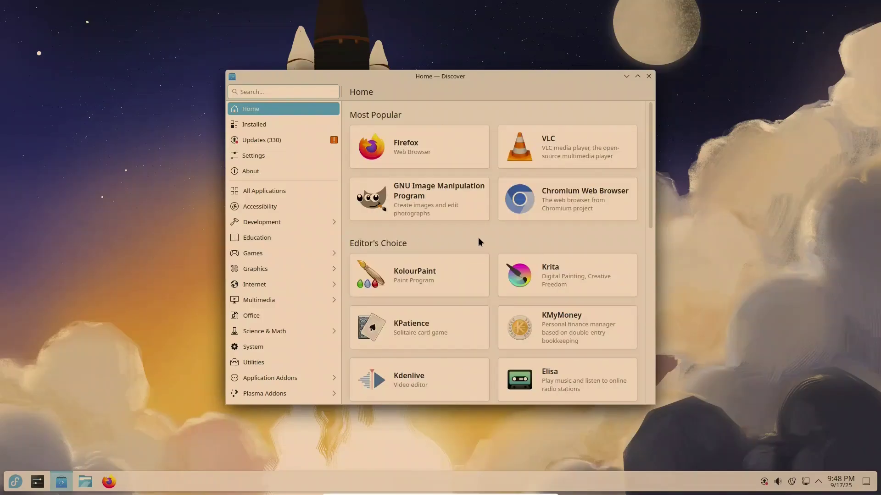
pyautogui.scroll(-3, 478, 238)
pyautogui.scroll(-3, 478, 238)
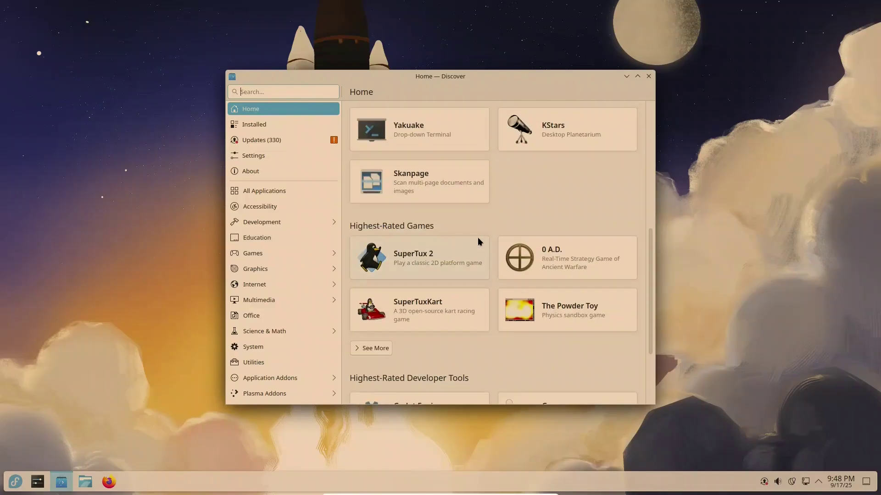
pyautogui.scroll(-3, 478, 238)
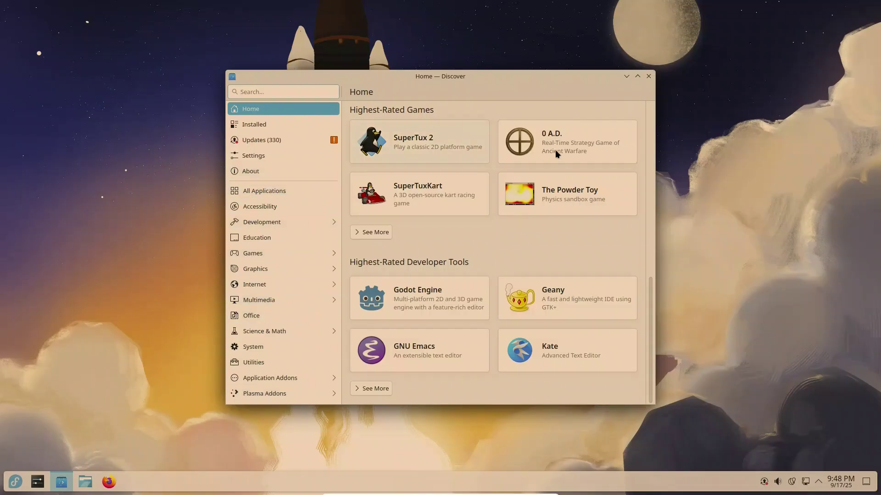
pyautogui.click(647, 76)
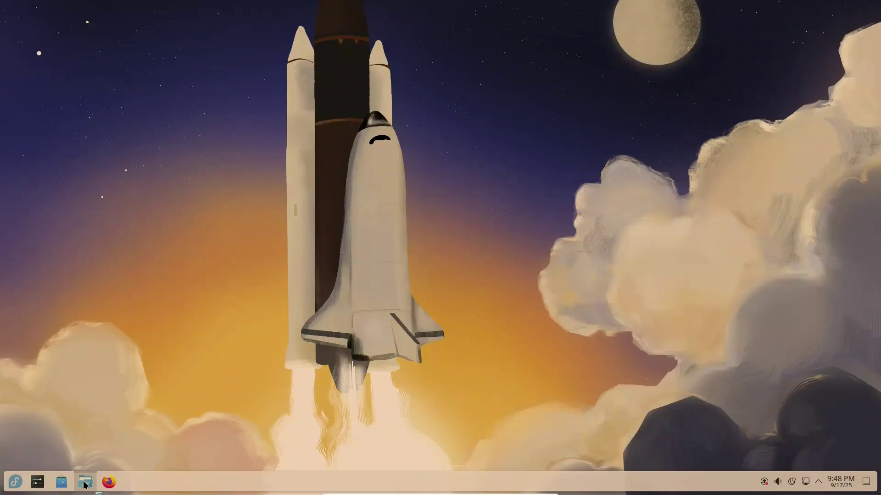
pyautogui.moveTo(85, 485); pyautogui.dragTo(346, 282)
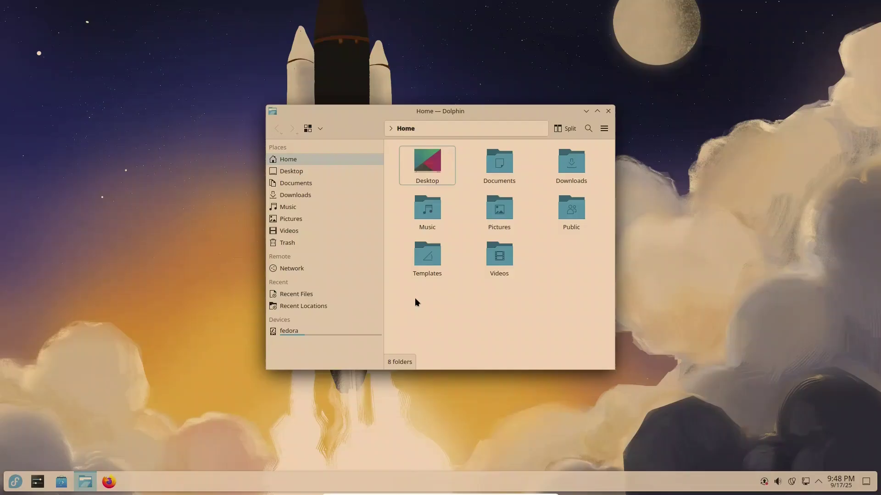
pyautogui.click(507, 180)
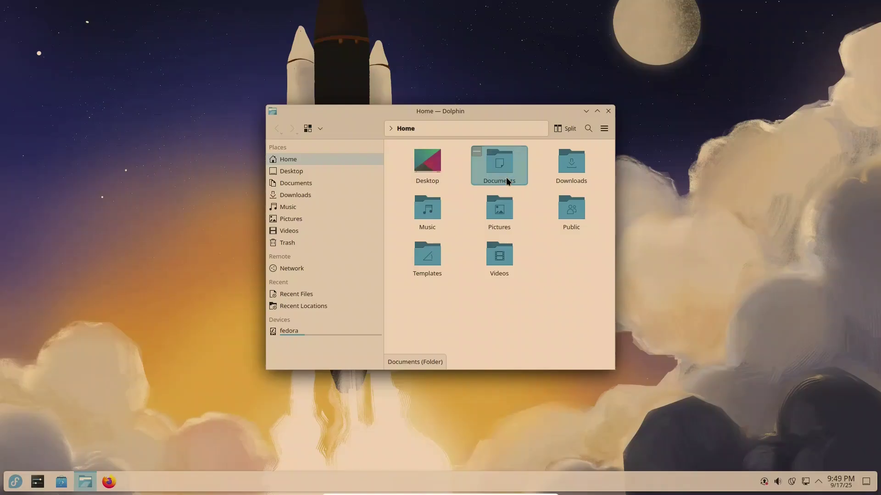
pyautogui.click(573, 177)
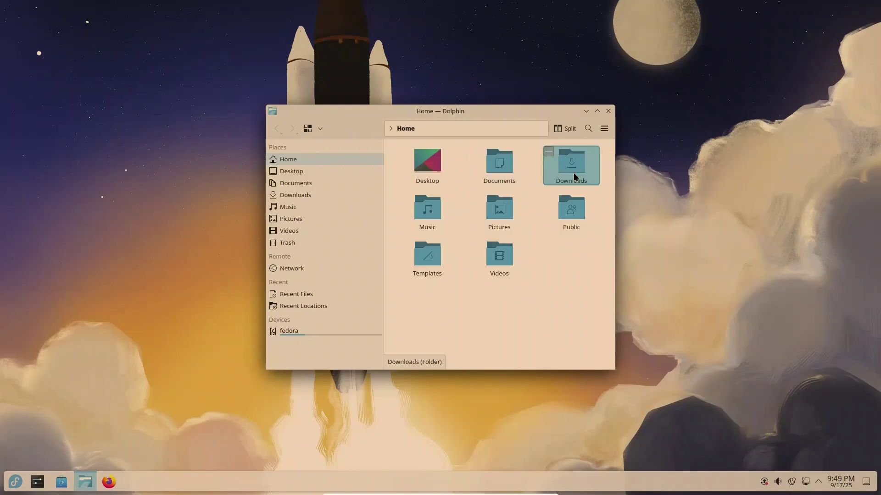
pyautogui.click(574, 212)
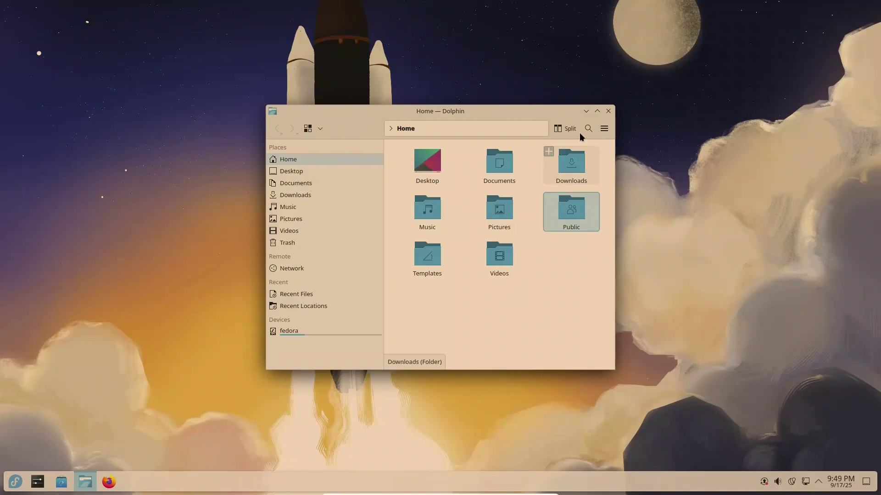
pyautogui.click(608, 112)
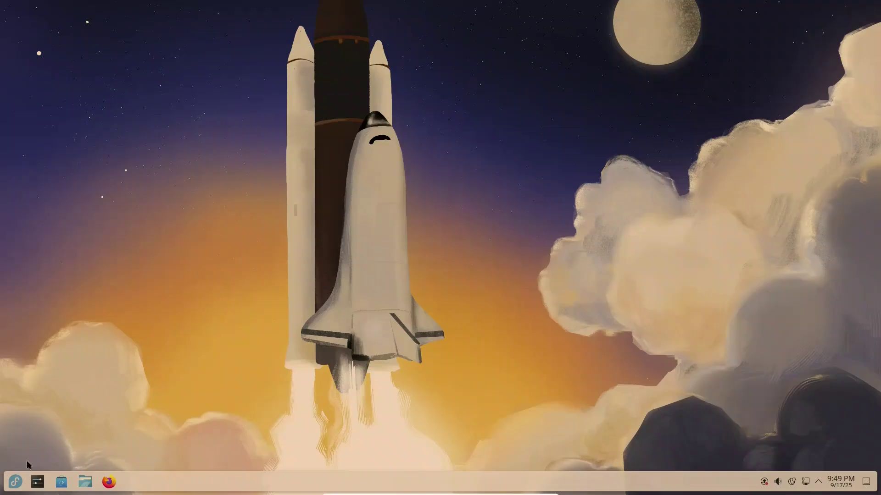
# Set the Flow hexagon wallpaper through the desktop's Desktop and Wallpaper settings.
pyautogui.rightClick(208, 152)
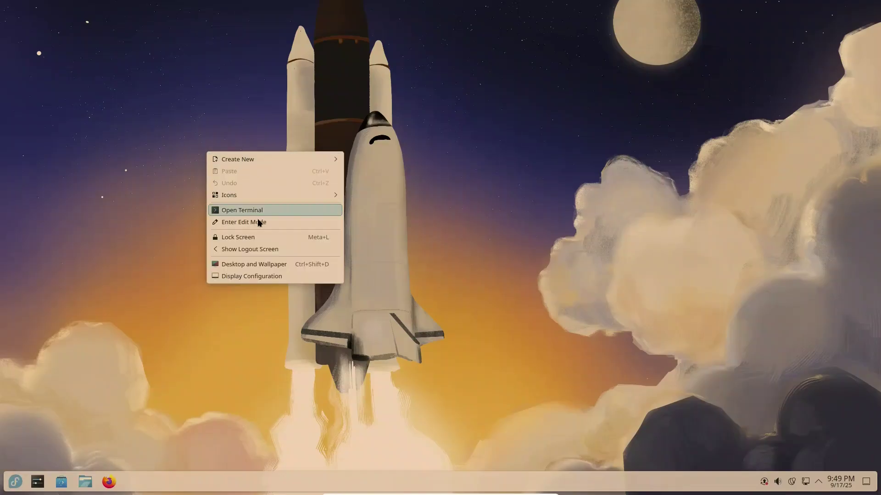
pyautogui.click(259, 264)
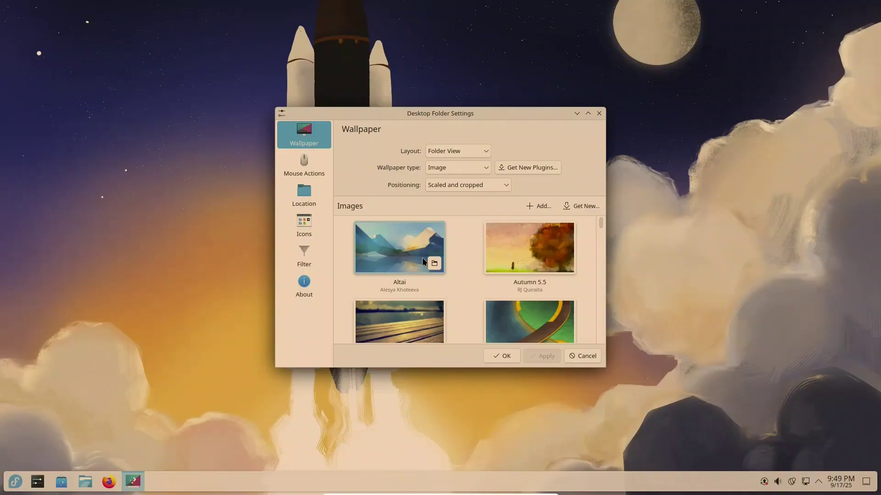
pyautogui.scroll(-1, 422, 260)
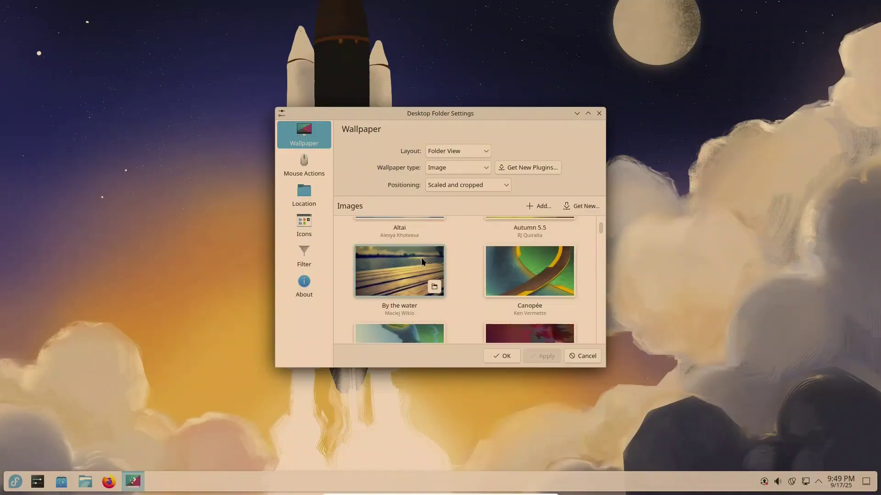
pyautogui.scroll(-1, 421, 257)
pyautogui.scroll(-2, 421, 259)
pyautogui.scroll(-1, 421, 261)
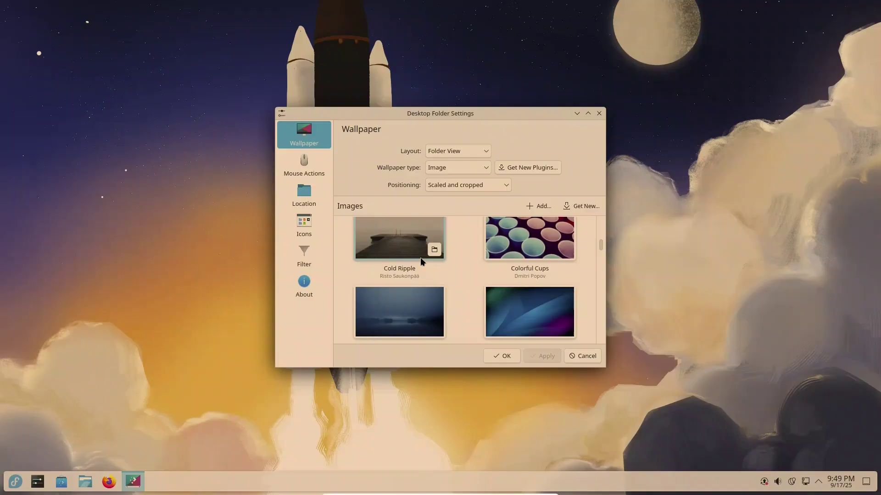
pyautogui.scroll(-2, 420, 258)
pyautogui.click(589, 115)
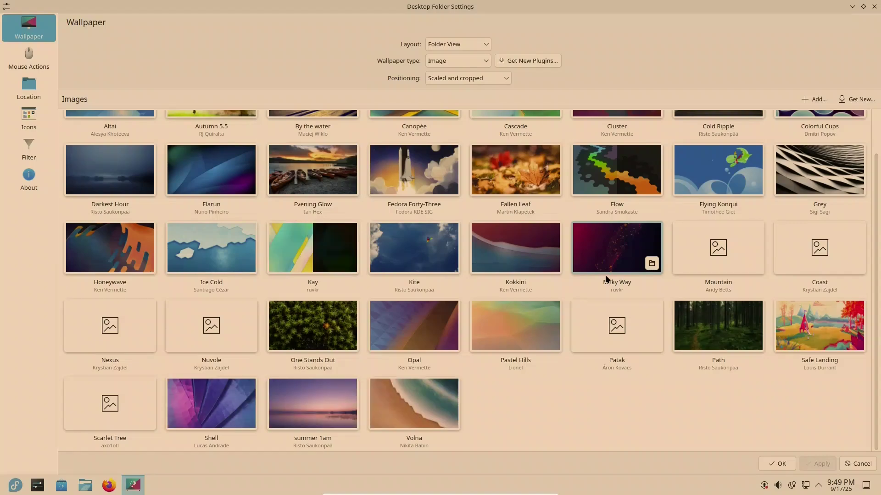
pyautogui.click(615, 185)
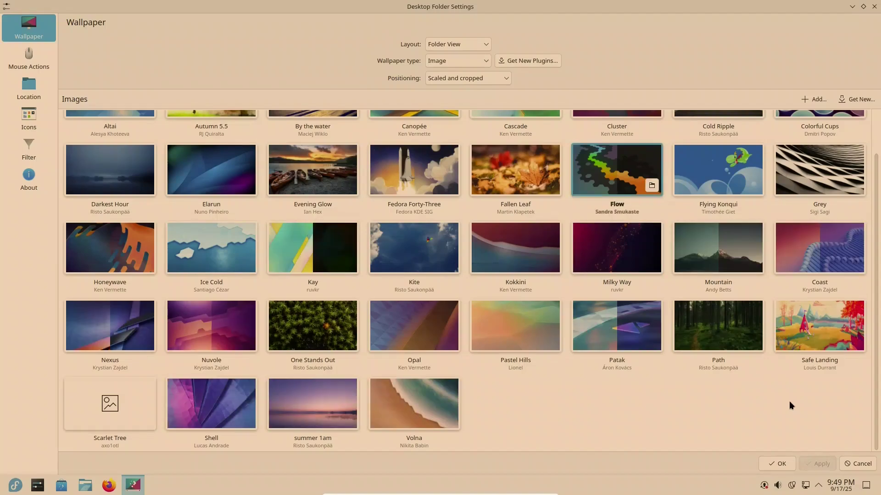
pyautogui.click(776, 465)
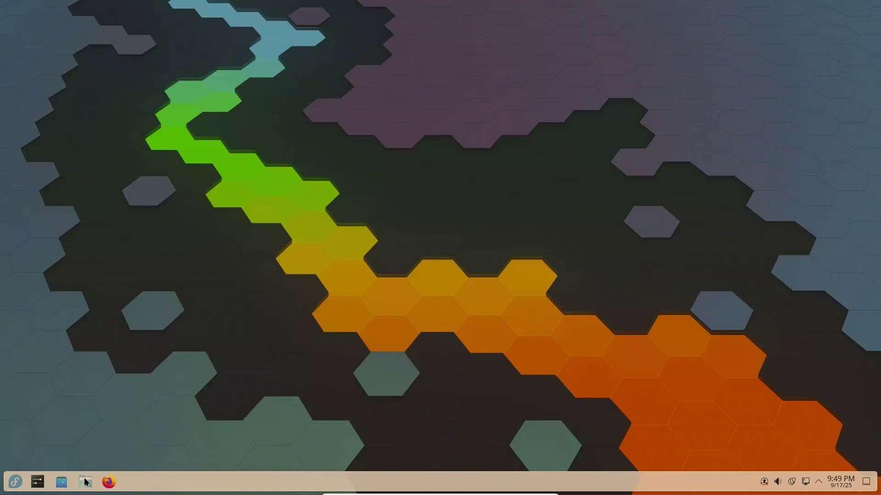
pyautogui.rightClick(329, 189)
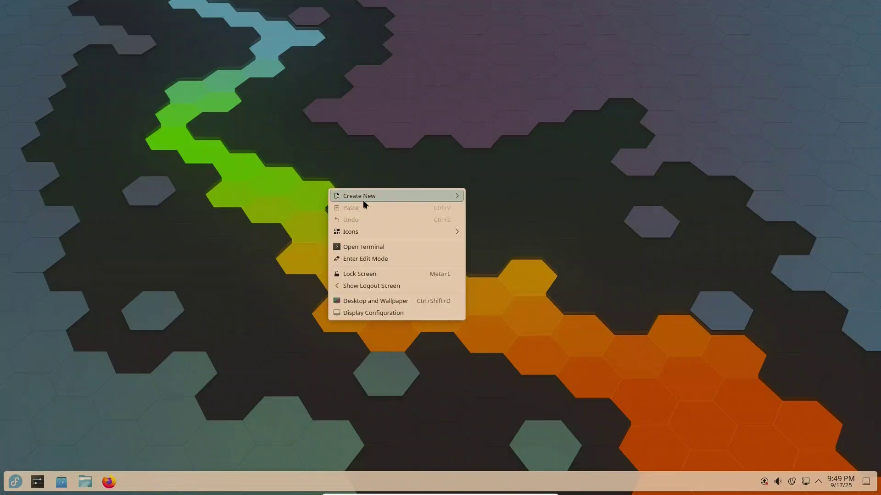
pyautogui.click(375, 304)
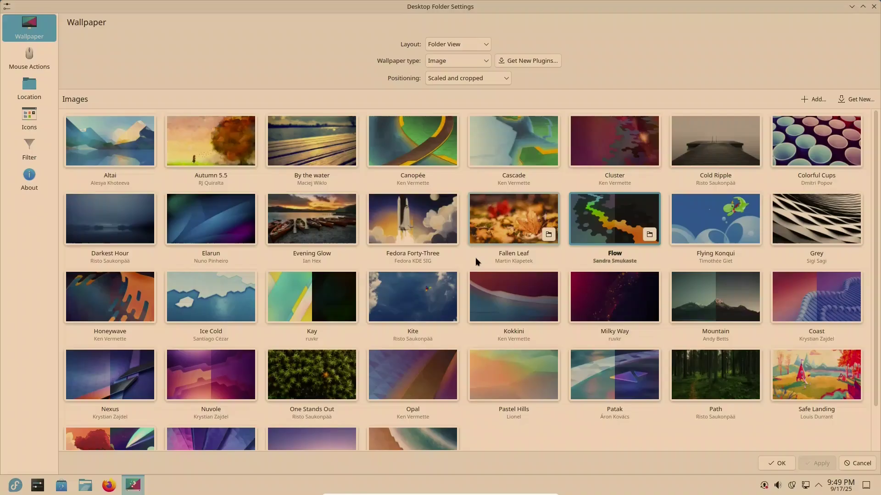
pyautogui.scroll(-2, 460, 293)
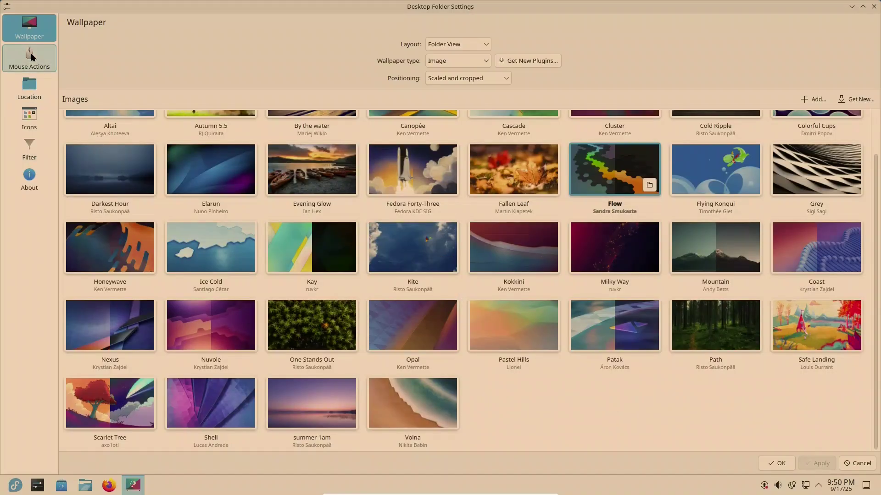
pyautogui.click(27, 118)
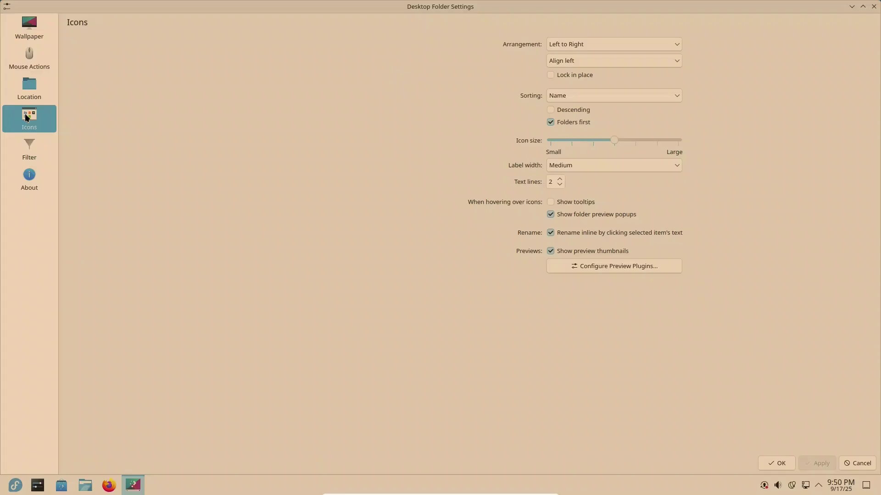
pyautogui.click(874, 6)
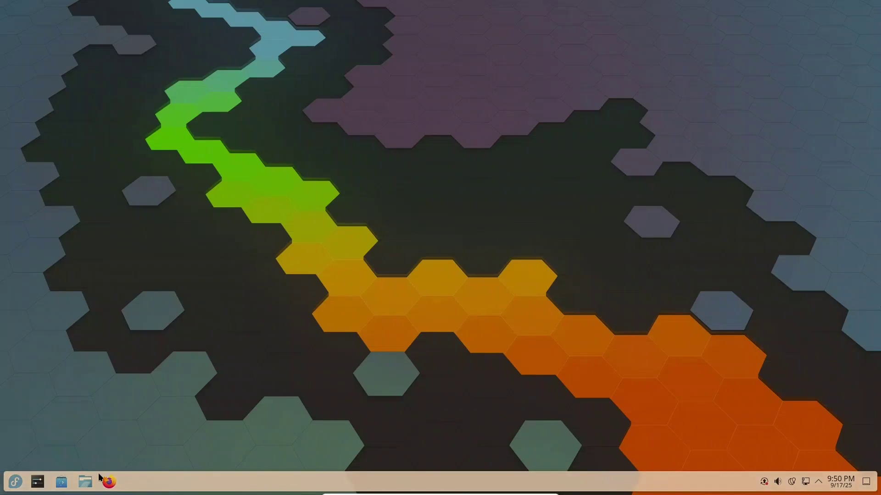
pyautogui.click(111, 483)
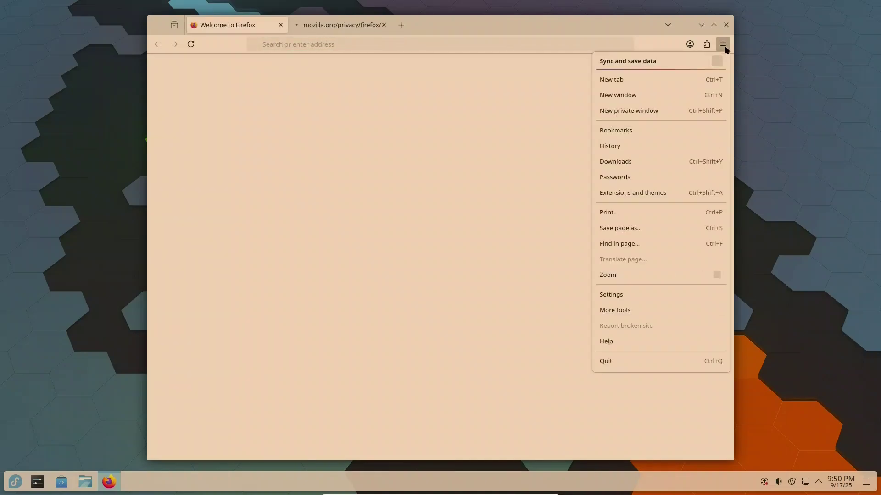
pyautogui.click(625, 342)
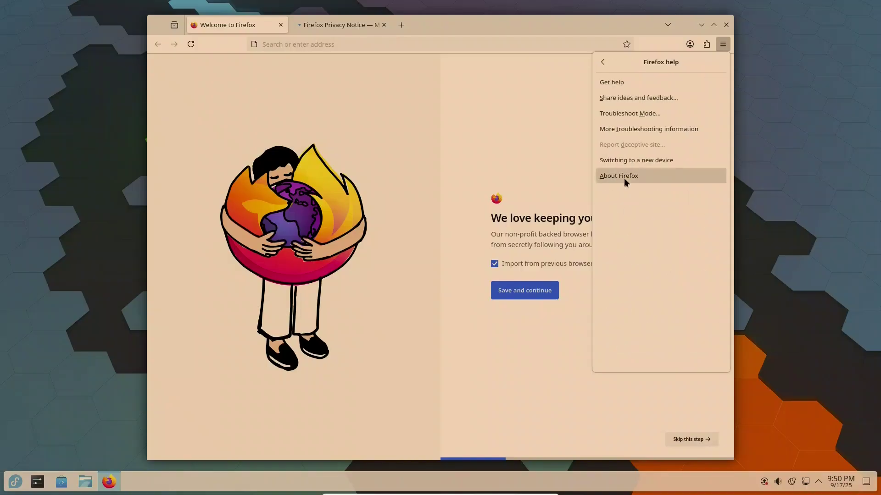
pyautogui.click(624, 176)
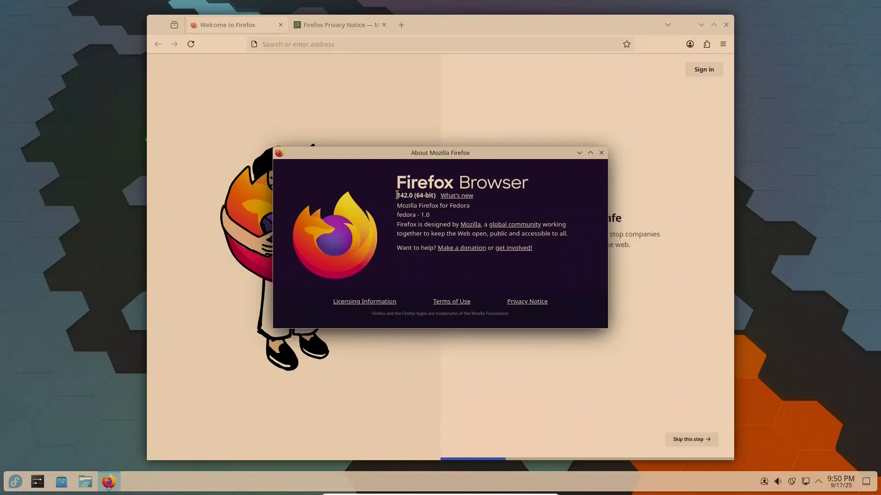
pyautogui.doubleClick(410, 196)
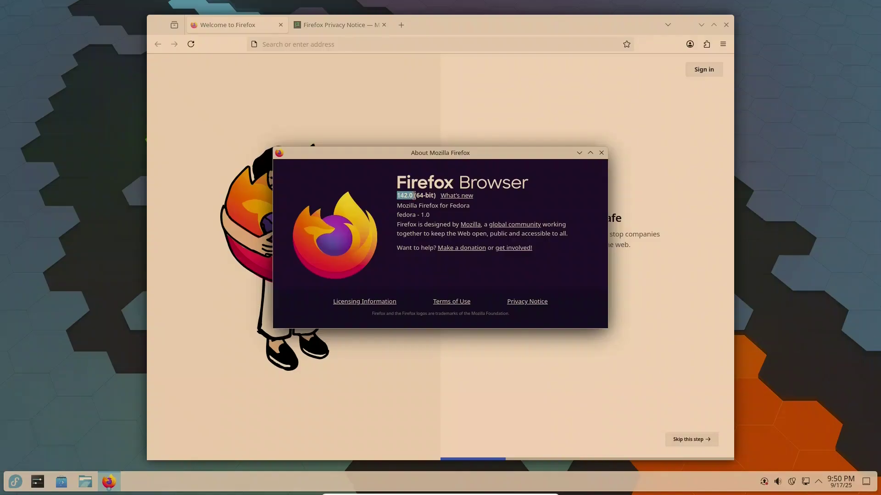
pyautogui.click(601, 153)
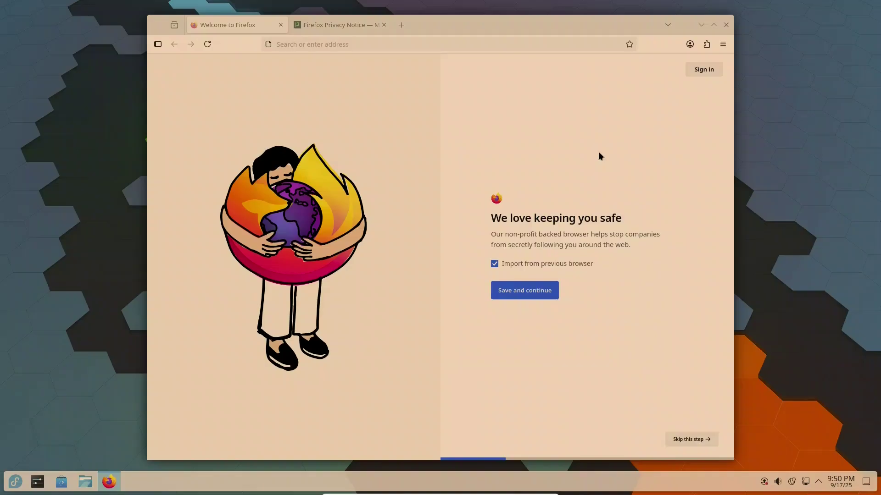
pyautogui.click(728, 25)
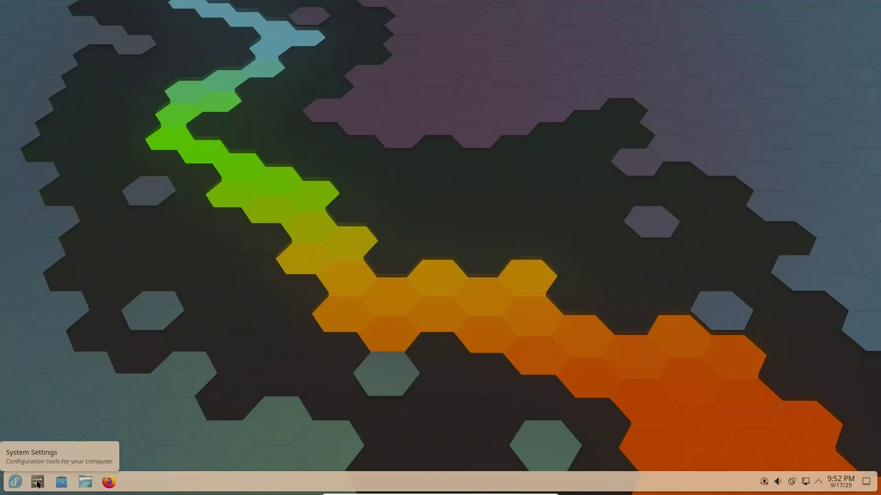
# Open the Fedora application launcher from the taskbar's left end.
pyautogui.click(15, 482)
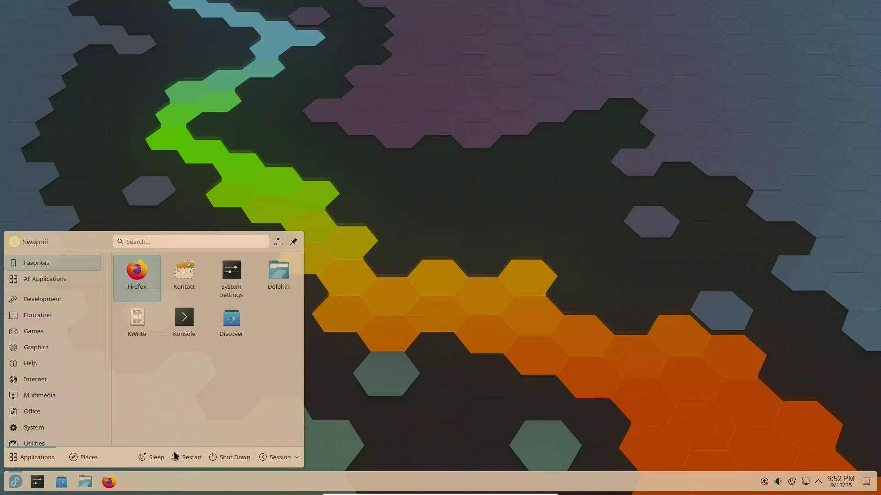